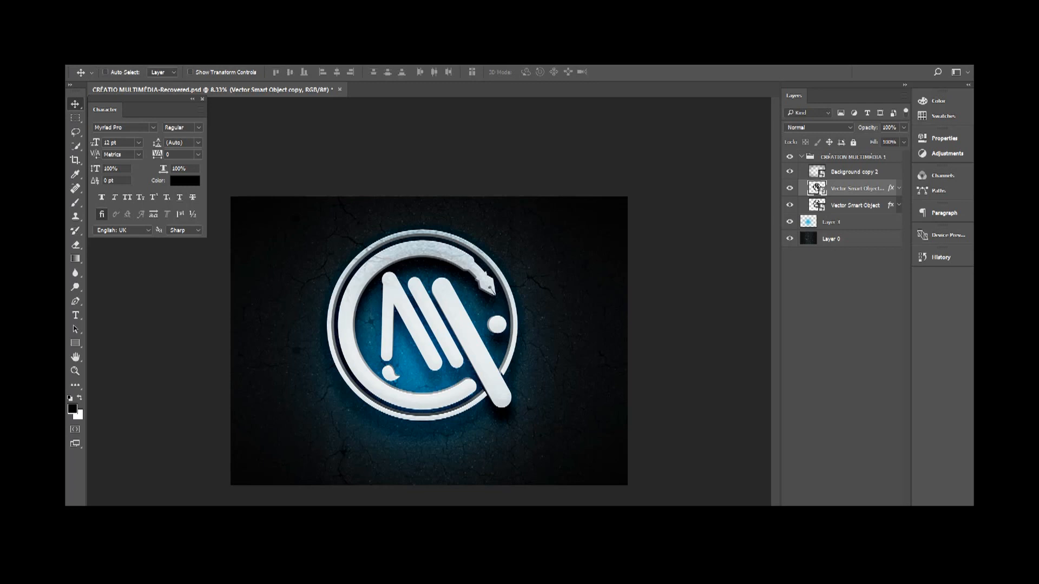
Start a new document and set its size unit to pixels
{"action": "left_click", "coordinate": [95, 58]}
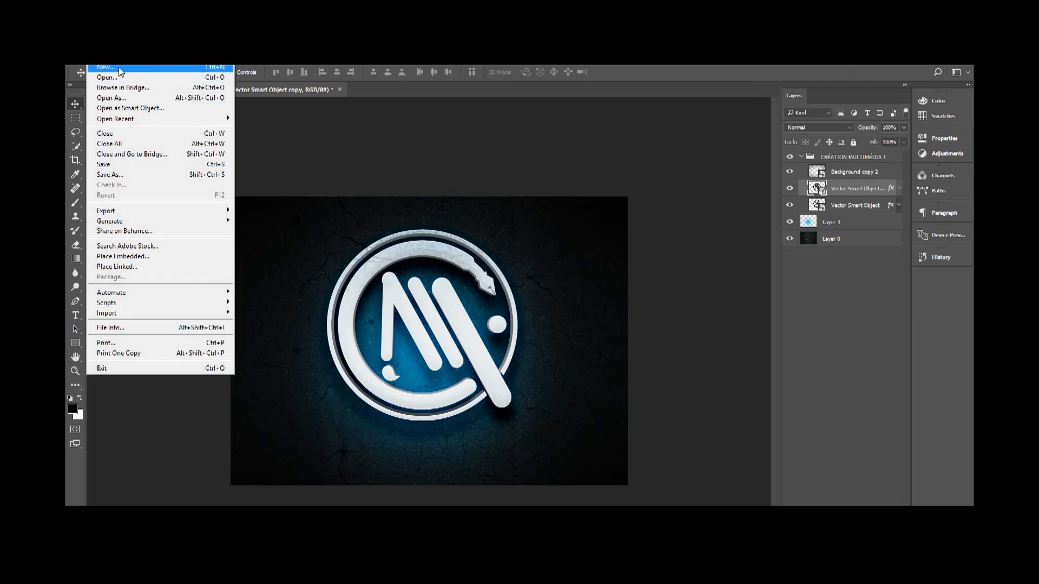
{"action": "left_click", "coordinate": [119, 68]}
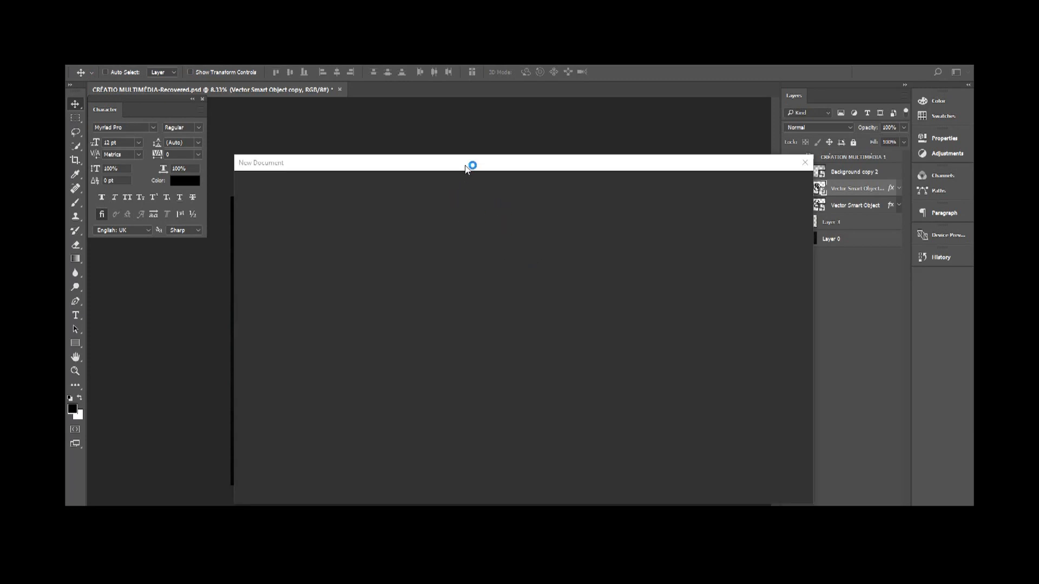
{"action": "left_click_drag", "start_coordinate": [465, 169], "coordinate": [412, 162]}
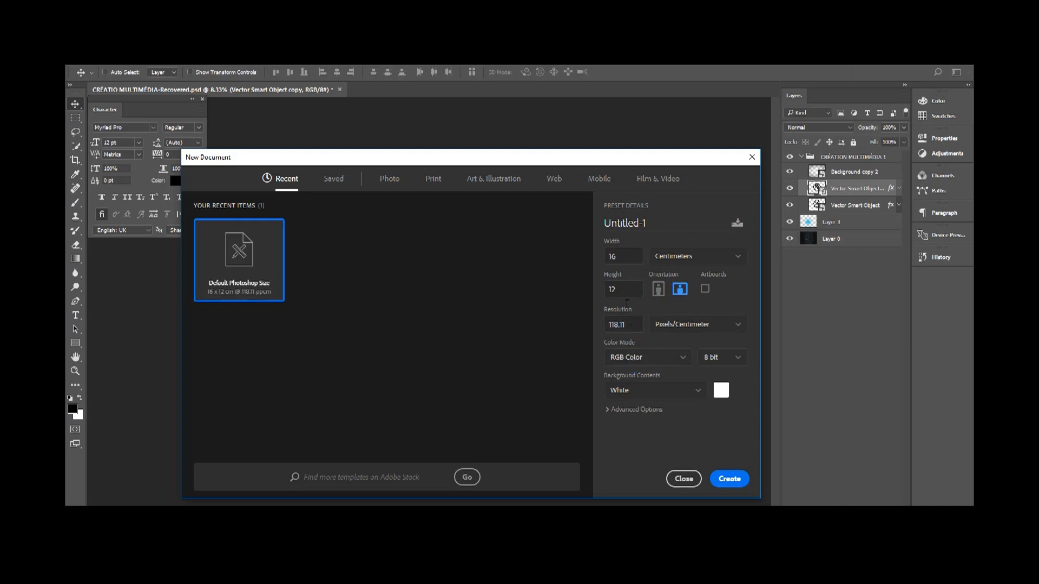
{"action": "left_click", "coordinate": [667, 254]}
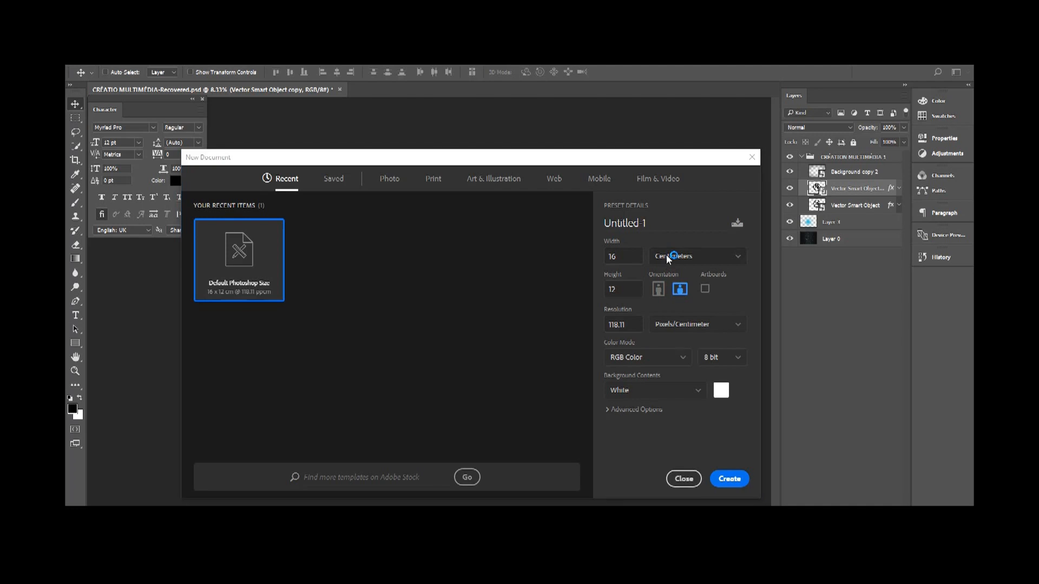
{"action": "left_click", "coordinate": [668, 274]}
Set the new document's width to 1600 pixels and its height to 800 pixels
{"action": "left_click_drag", "start_coordinate": [629, 256], "coordinate": [595, 261]}
{"action": "left_click", "coordinate": [587, 287]}
{"action": "left_click_drag", "start_coordinate": [626, 262], "coordinate": [582, 280]}
{"action": "type", "text": "1600"}
{"action": "key", "text": "Tab"}
{"action": "type", "text": "800"}
Enter a new resolution, keeping Pixels/Centimeter as its unit, and create the document
{"action": "left_click", "coordinate": [679, 325]}
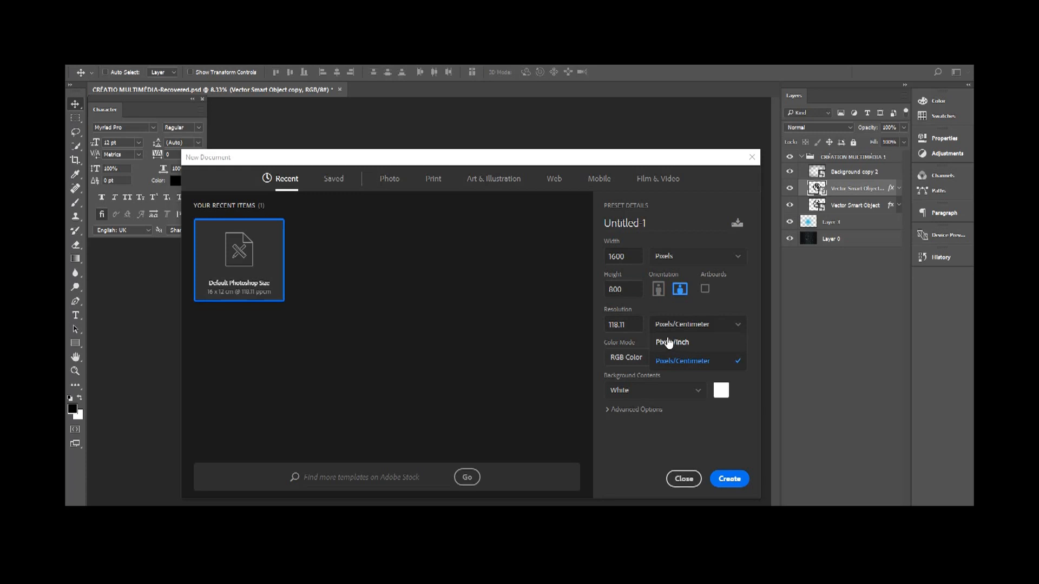
{"action": "left_click", "coordinate": [616, 325]}
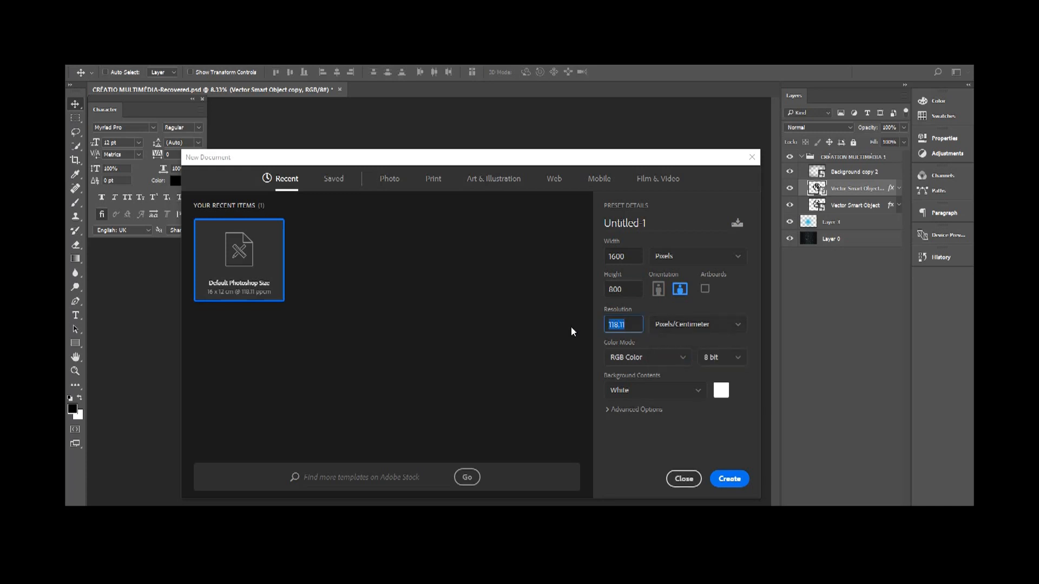
{"action": "type", "text": "300"}
{"action": "type", "text": "2"}
{"action": "left_click", "coordinate": [735, 479]}
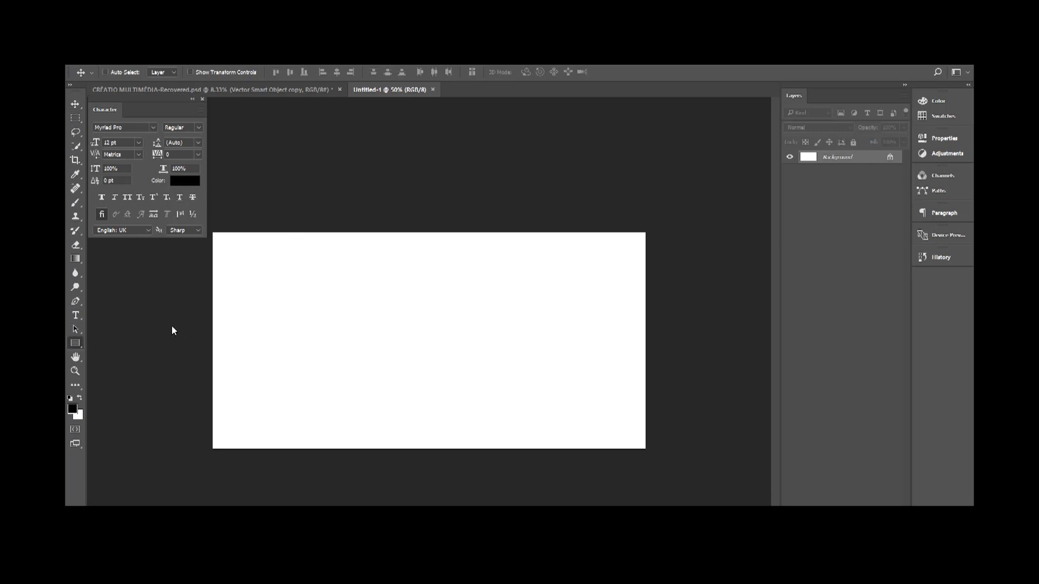
Draw a square of about 62 px with the Rectangle tool in the canvas's upper-left corner
{"action": "left_click", "coordinate": [75, 344]}
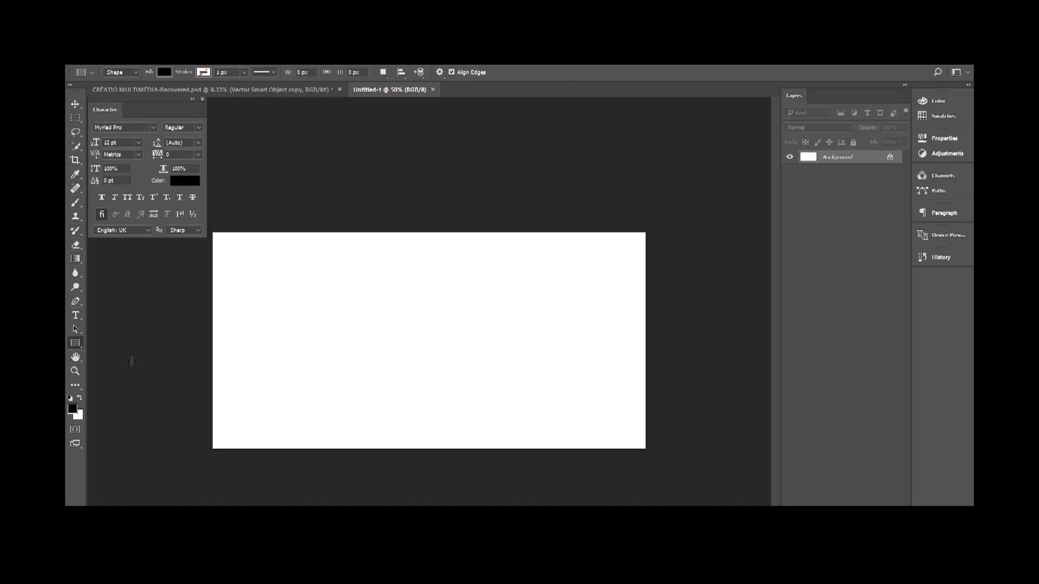
{"action": "right_click", "coordinate": [74, 345]}
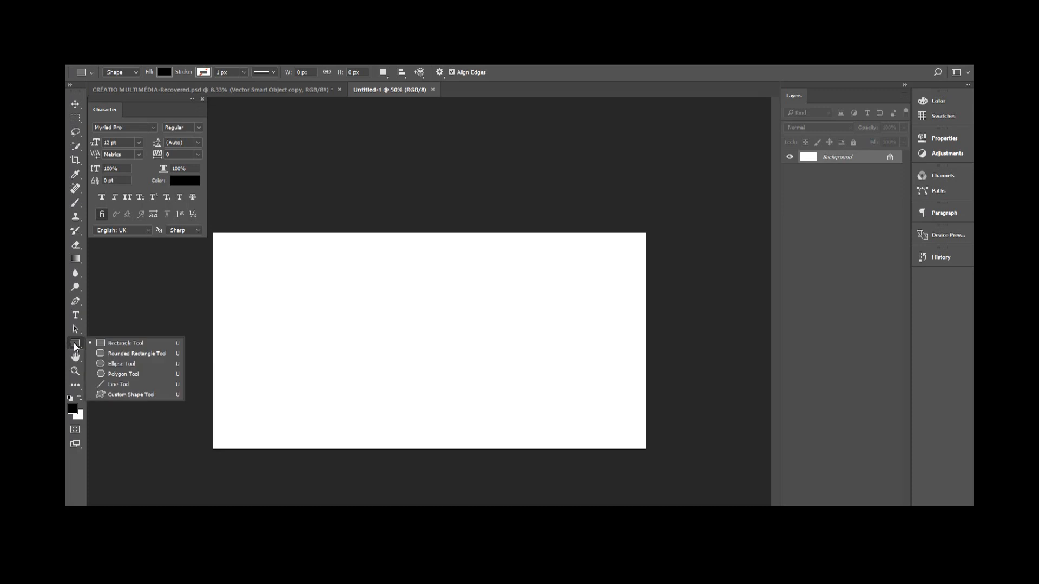
{"action": "left_click", "coordinate": [137, 344]}
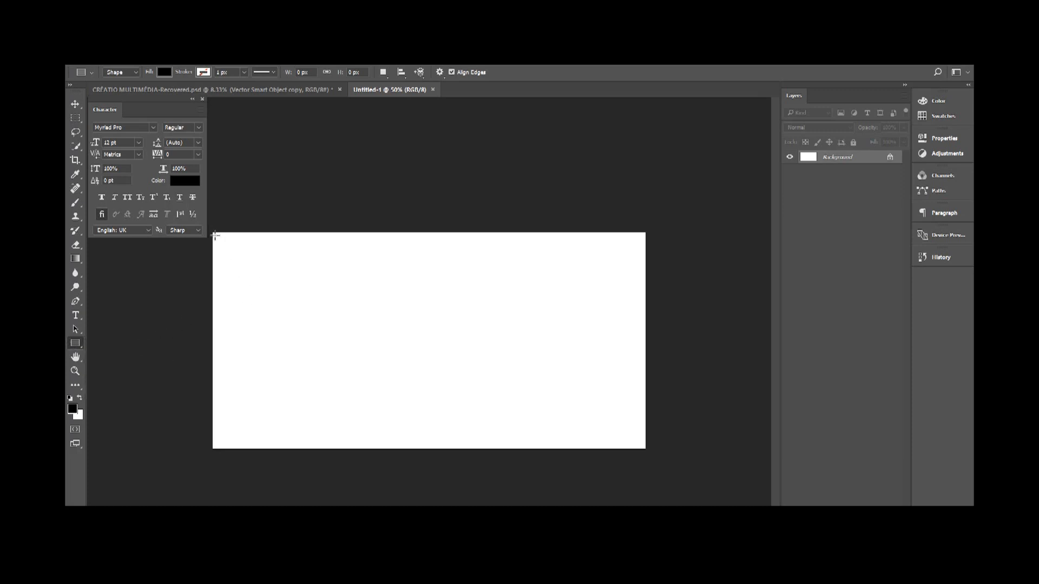
{"action": "left_click_drag", "start_coordinate": [215, 235], "coordinate": [232, 253]}
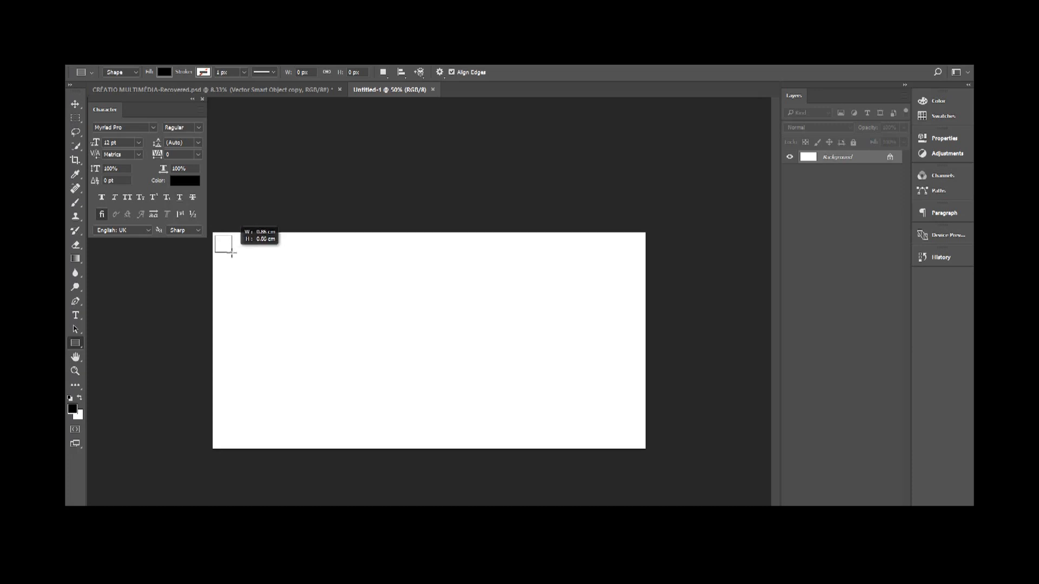
{"action": "left_click_drag", "start_coordinate": [231, 253], "coordinate": [233, 253]}
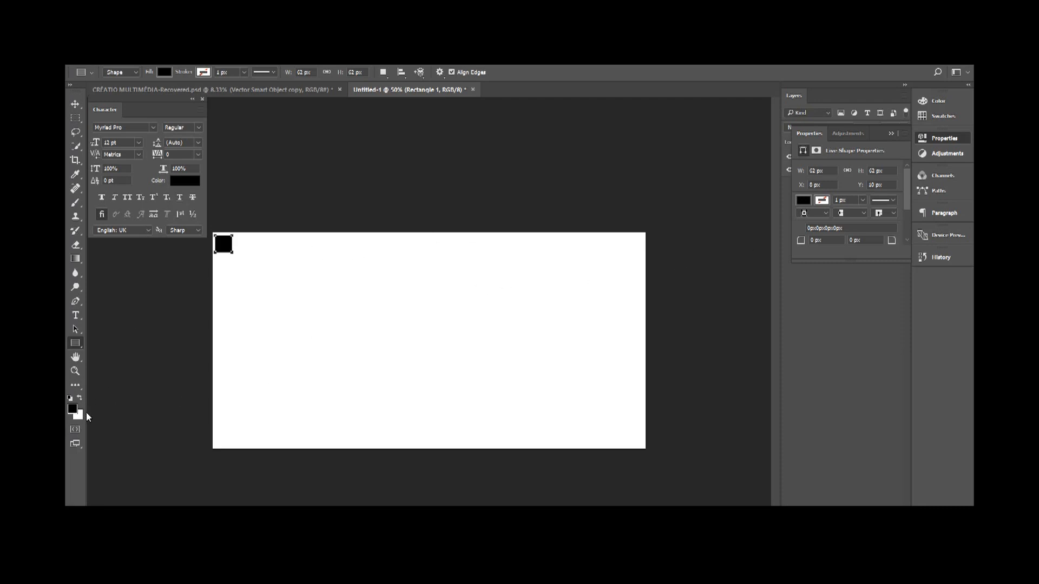
Set the square's fill color to hex f6eead
{"action": "left_click", "coordinate": [164, 73]}
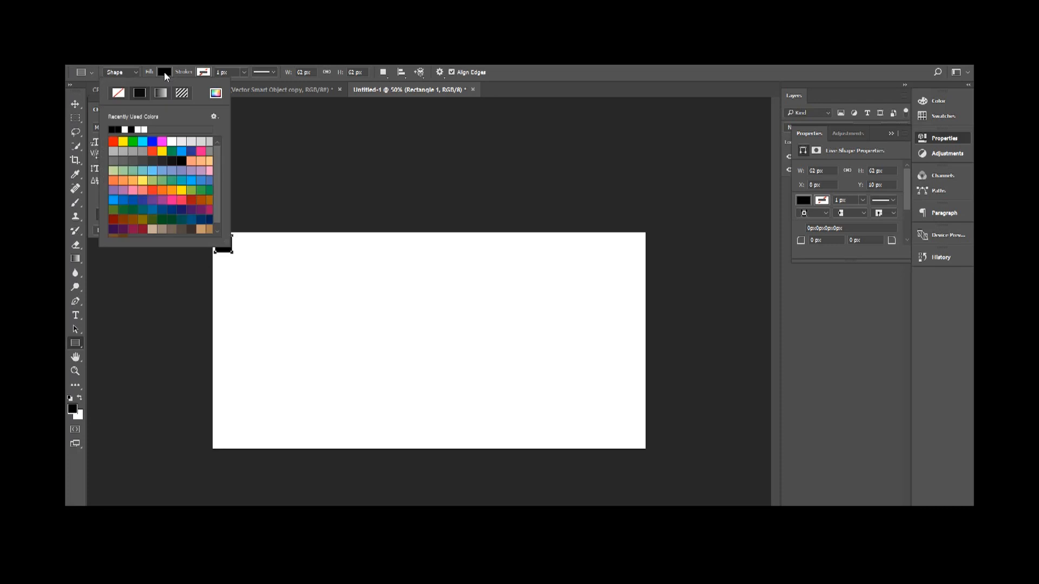
{"action": "left_click", "coordinate": [216, 92]}
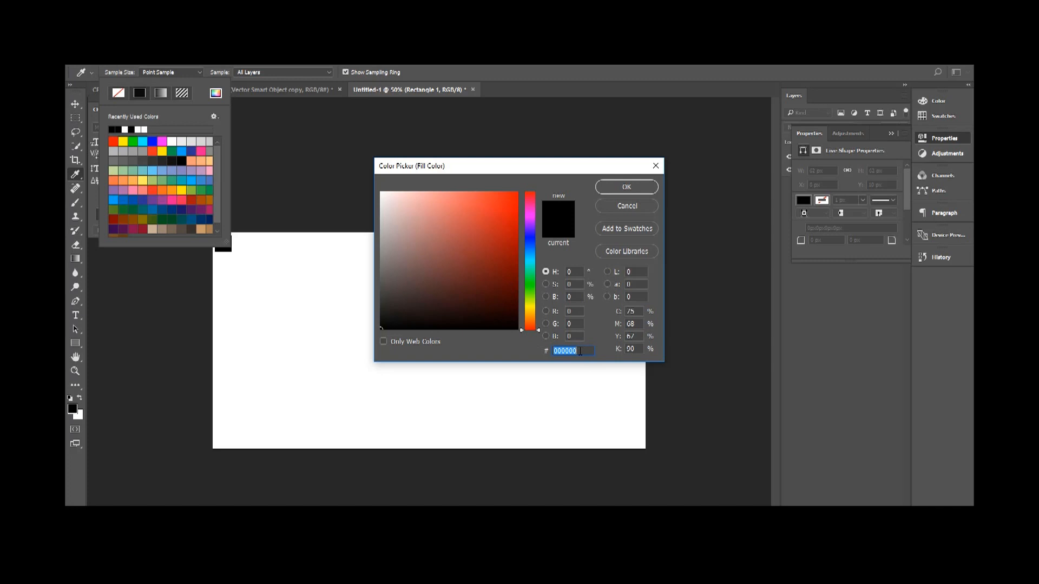
{"action": "type", "text": "f"}
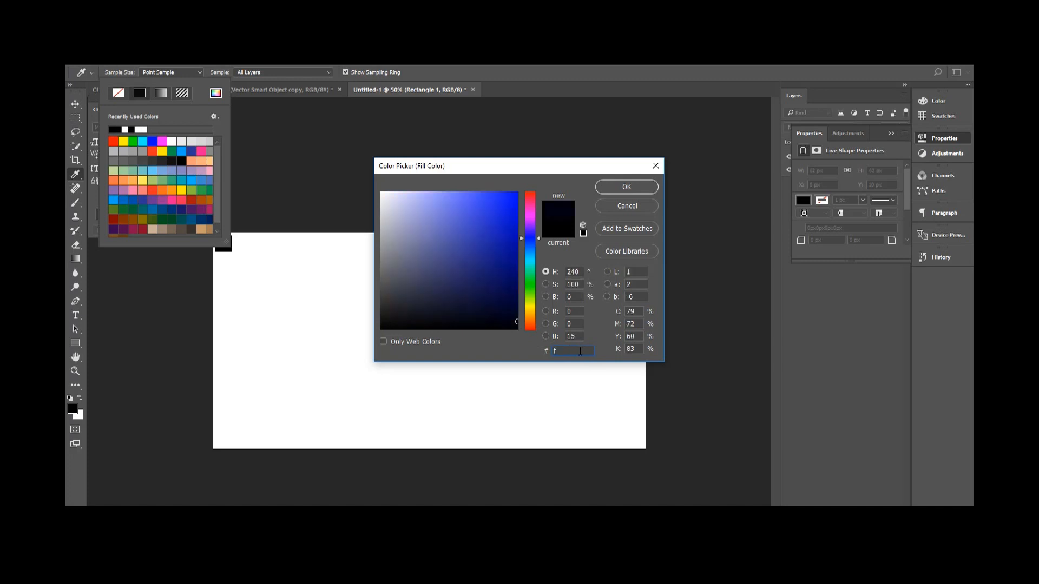
{"action": "type", "text": "6eead"}
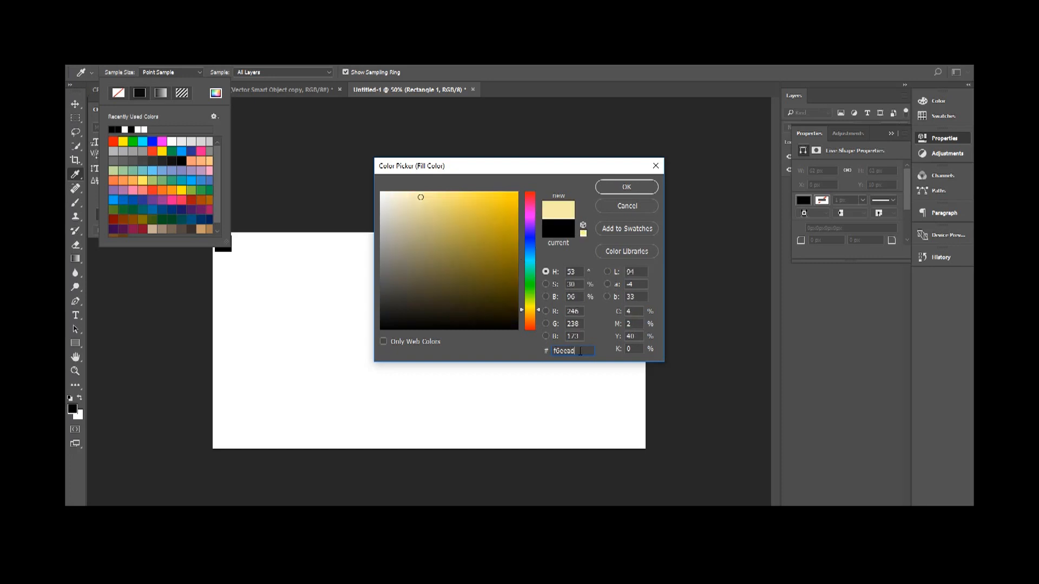
{"action": "left_click", "coordinate": [624, 187]}
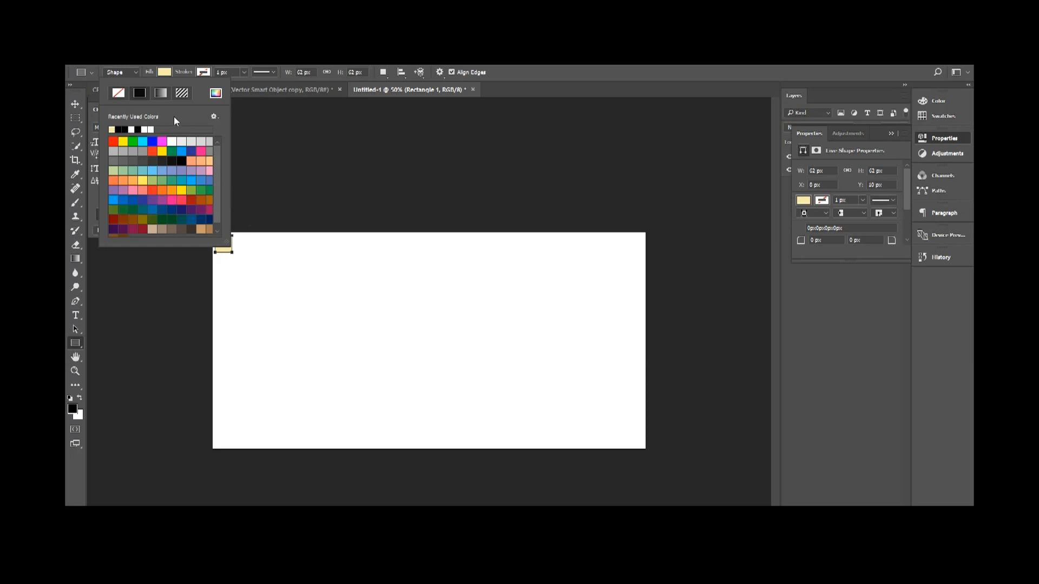
{"action": "key", "text": "Return"}
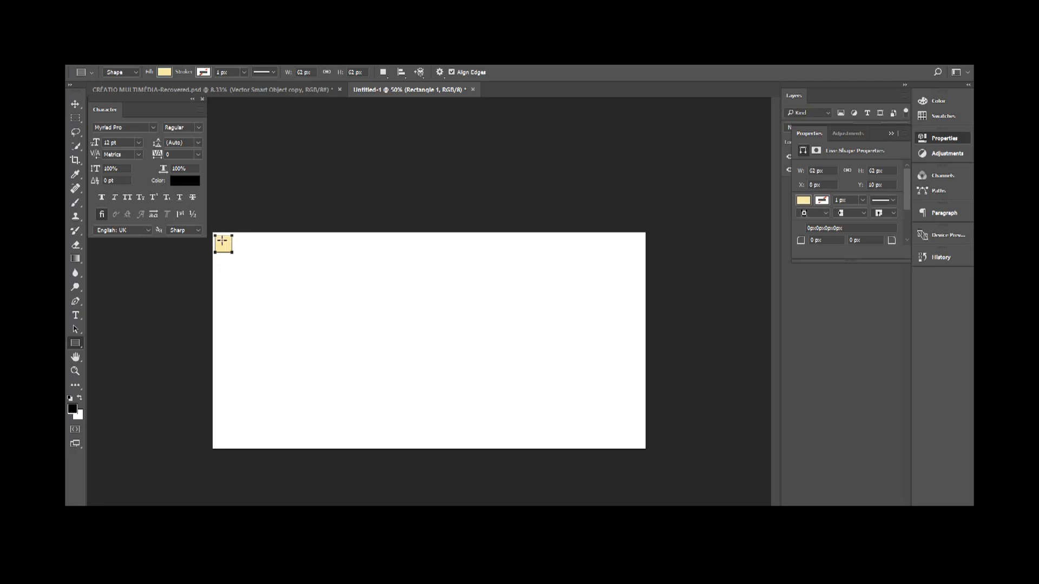
Duplicate the pale yellow square just to its right and fill the copy with hex color c1ac51
{"action": "left_click", "coordinate": [75, 104]}
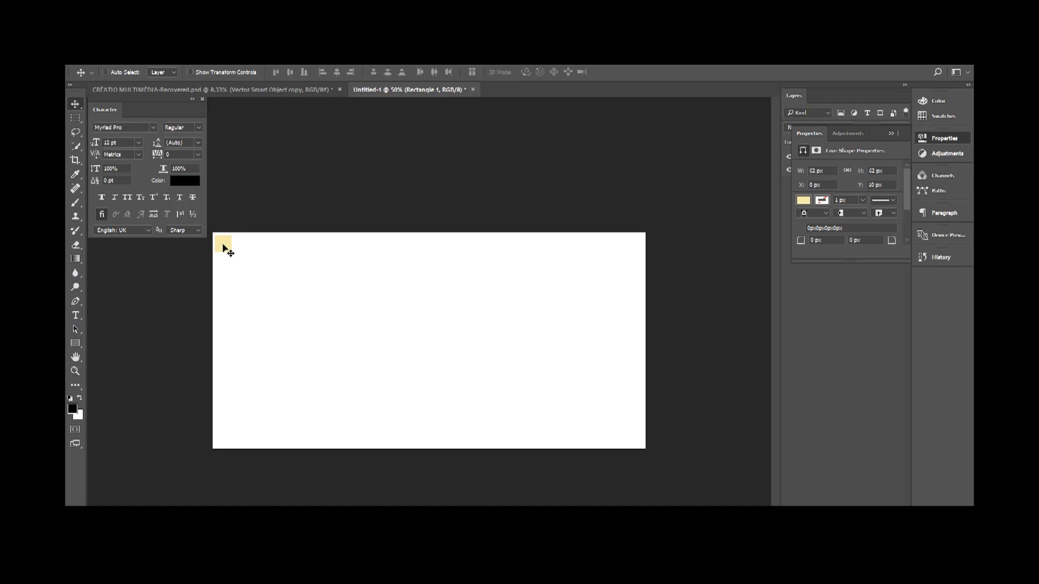
{"action": "left_click_drag", "start_coordinate": [224, 246], "coordinate": [245, 248]}
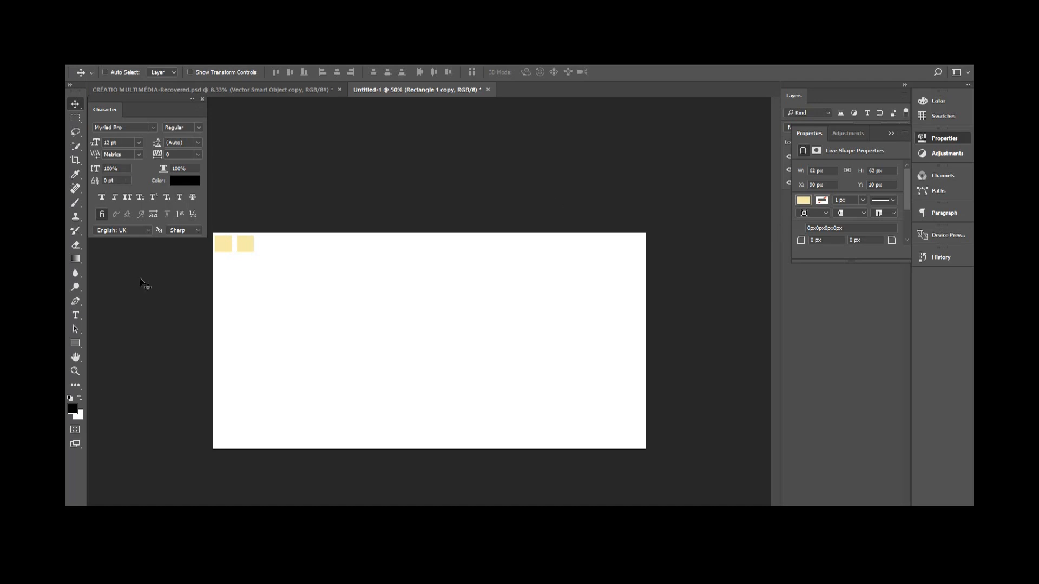
{"action": "left_click", "coordinate": [76, 343]}
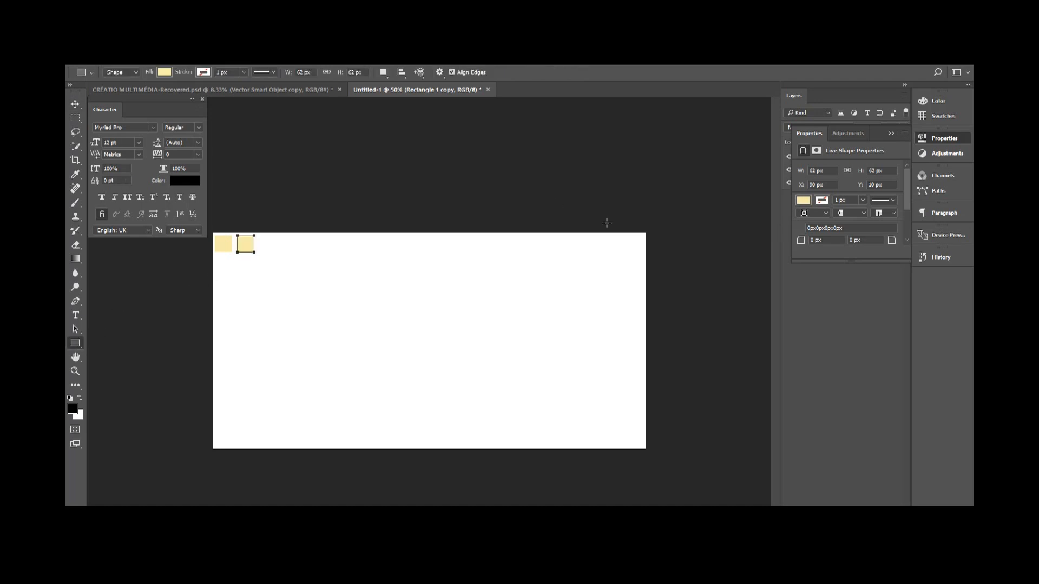
{"action": "left_click", "coordinate": [164, 73]}
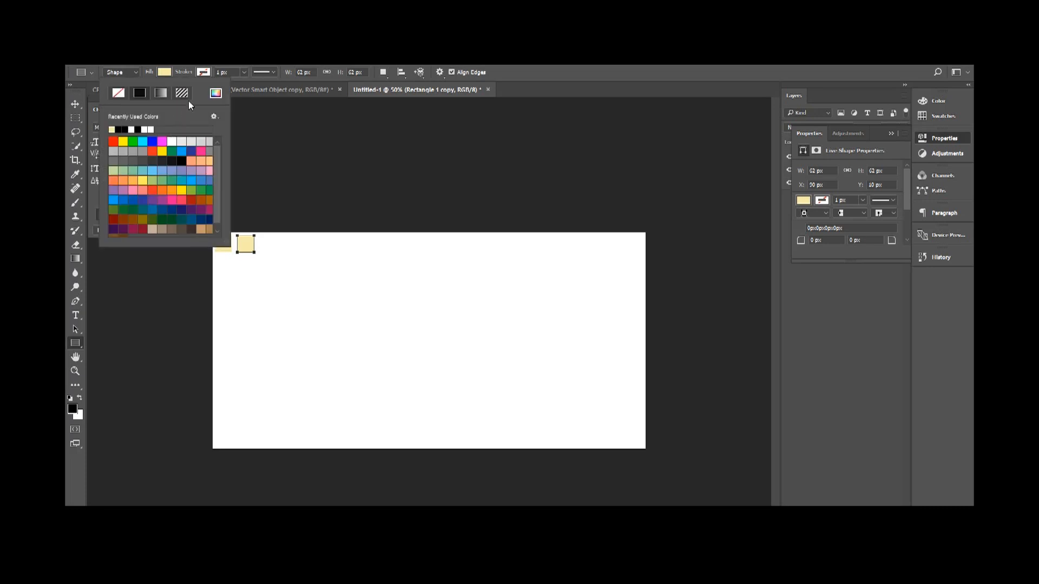
{"action": "left_click", "coordinate": [216, 94]}
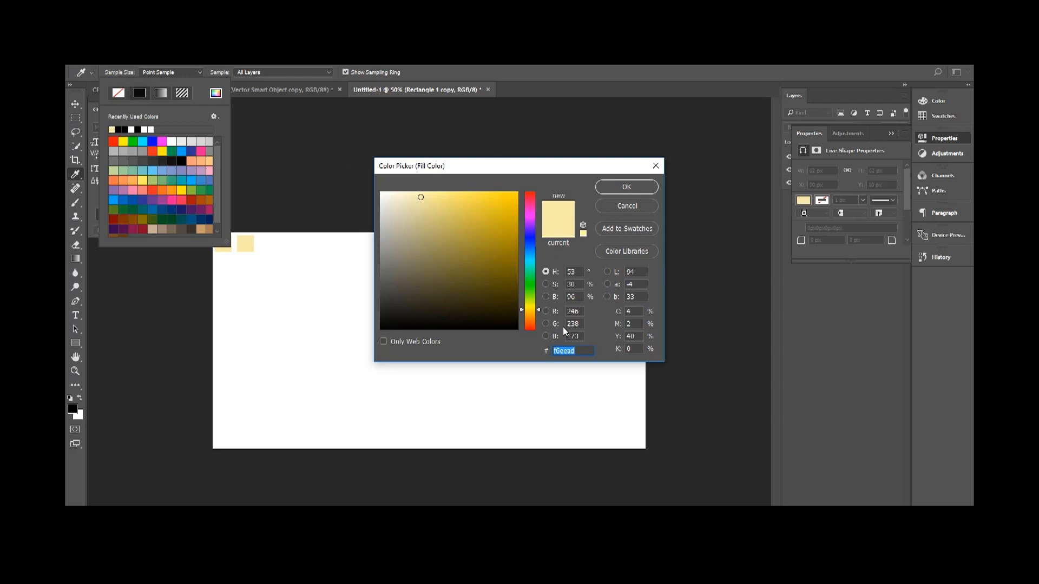
{"action": "type", "text": "c"}
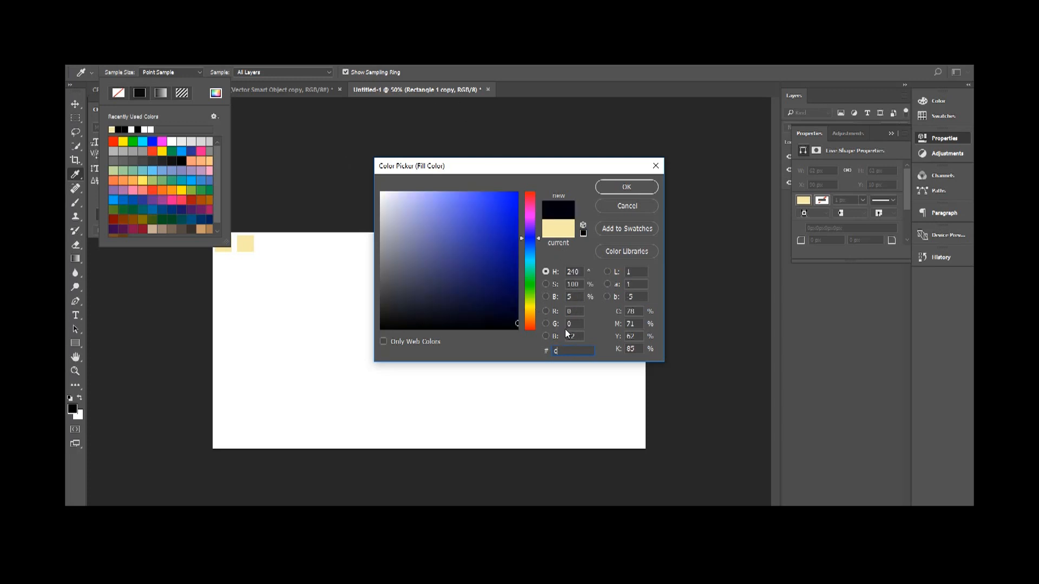
{"action": "type", "text": "1"}
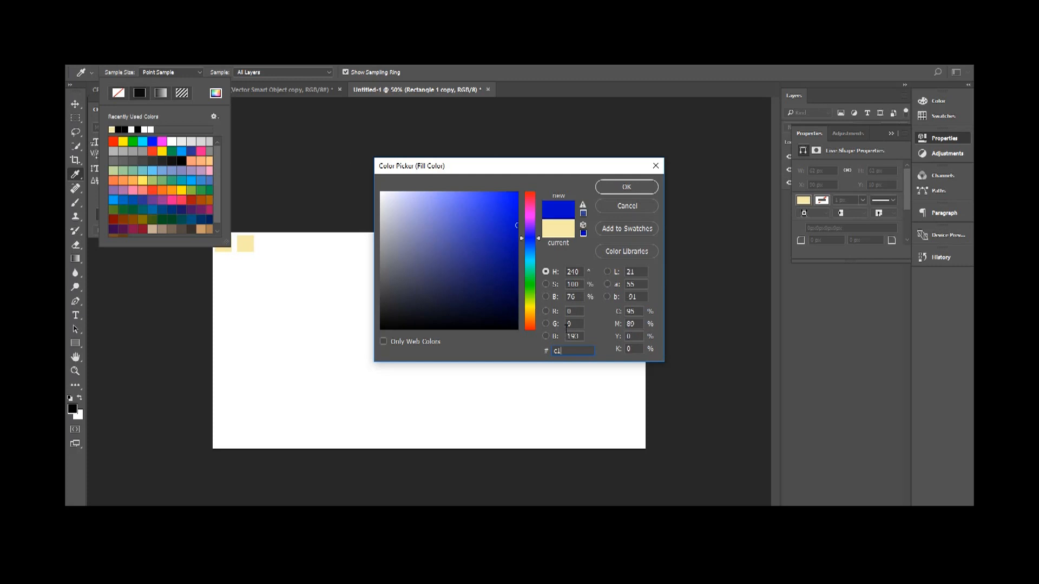
{"action": "type", "text": "ac51"}
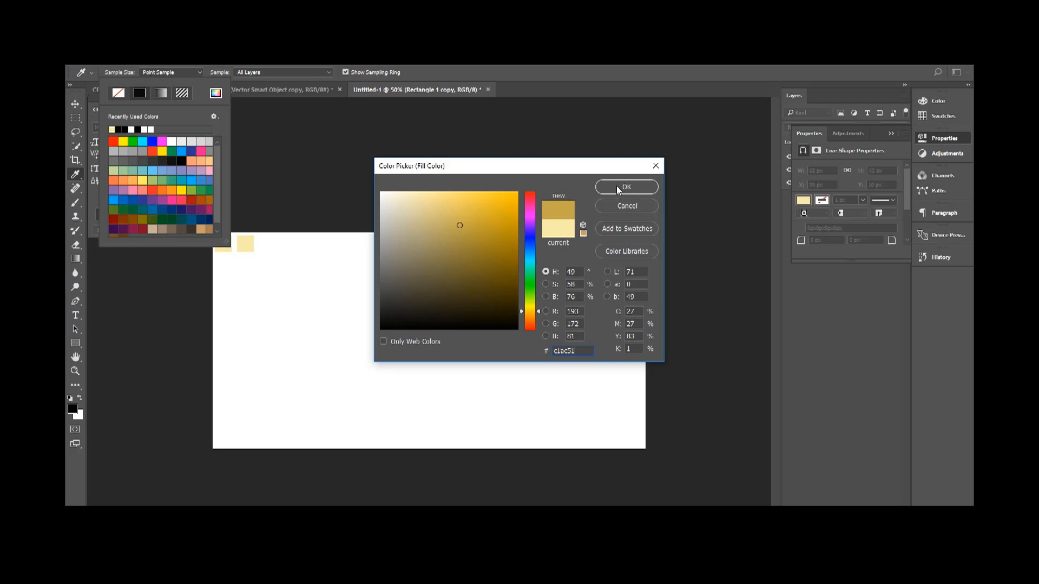
{"action": "left_click", "coordinate": [619, 188]}
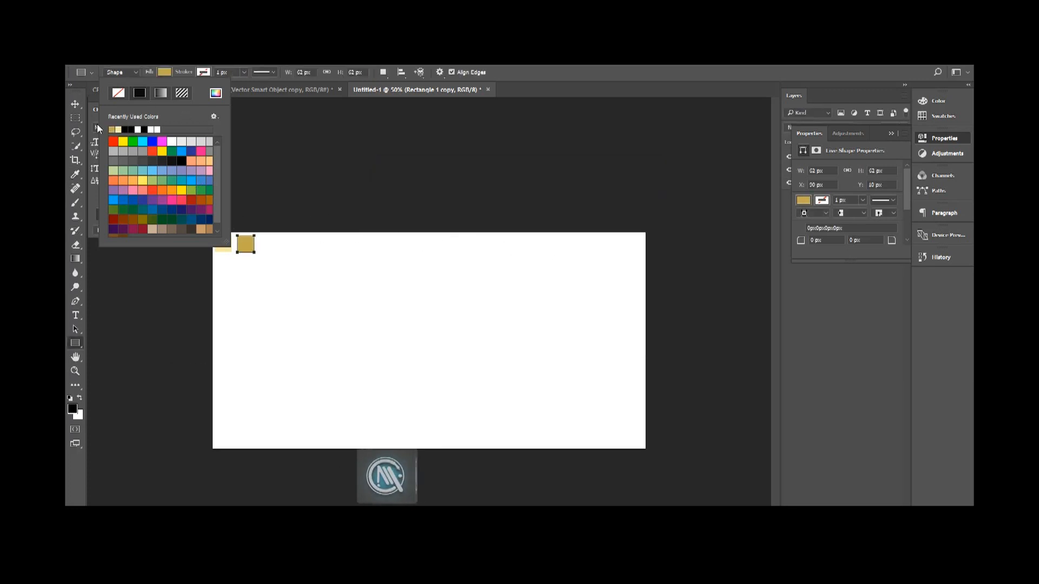
{"action": "left_click", "coordinate": [74, 102]}
{"action": "left_click", "coordinate": [73, 102]}
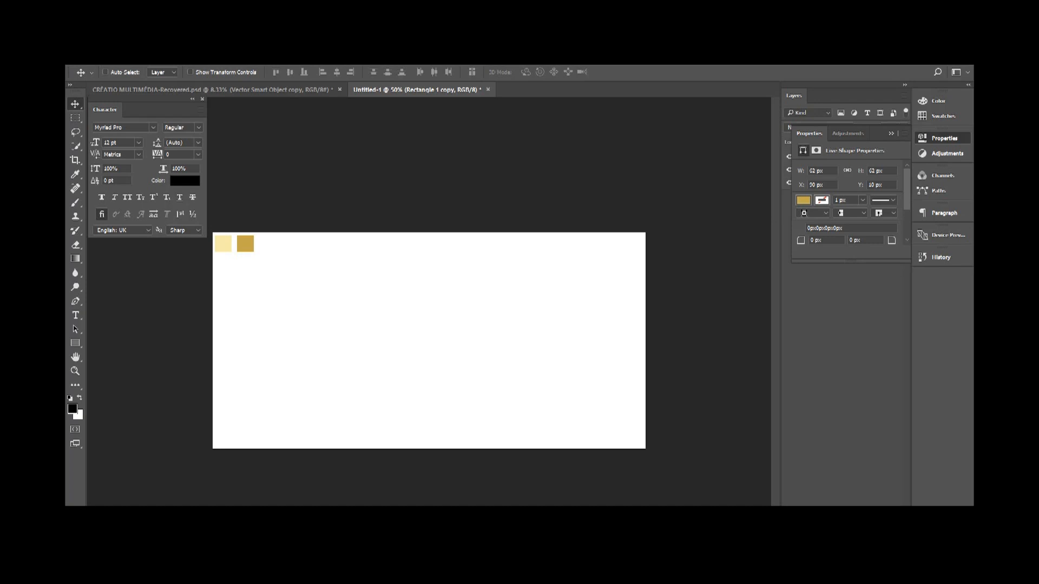
Bring up the full layer list by collapsing the shape properties that cover it
{"action": "left_click", "coordinate": [304, 58]}
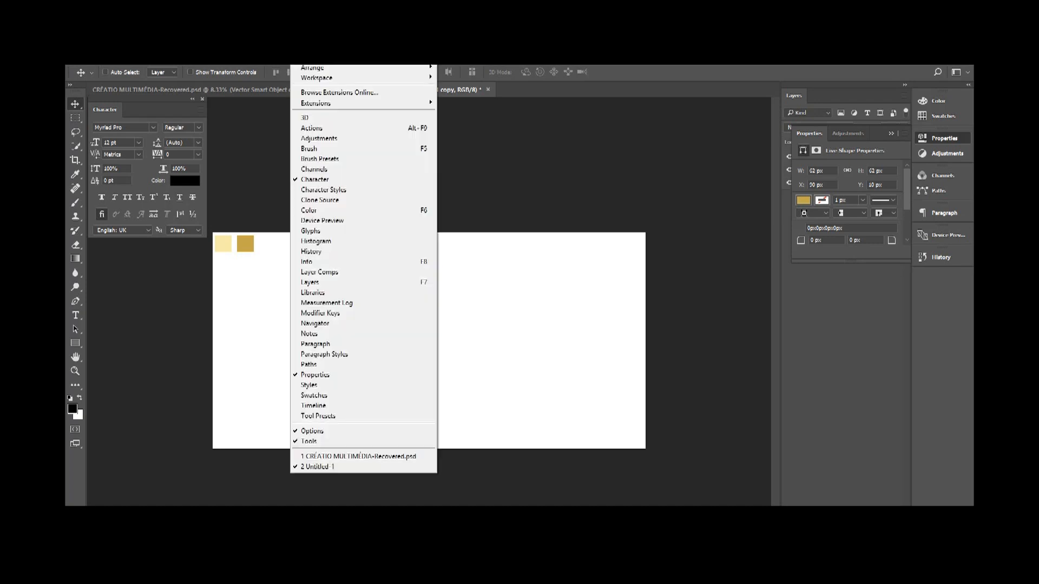
{"action": "left_click", "coordinate": [342, 287]}
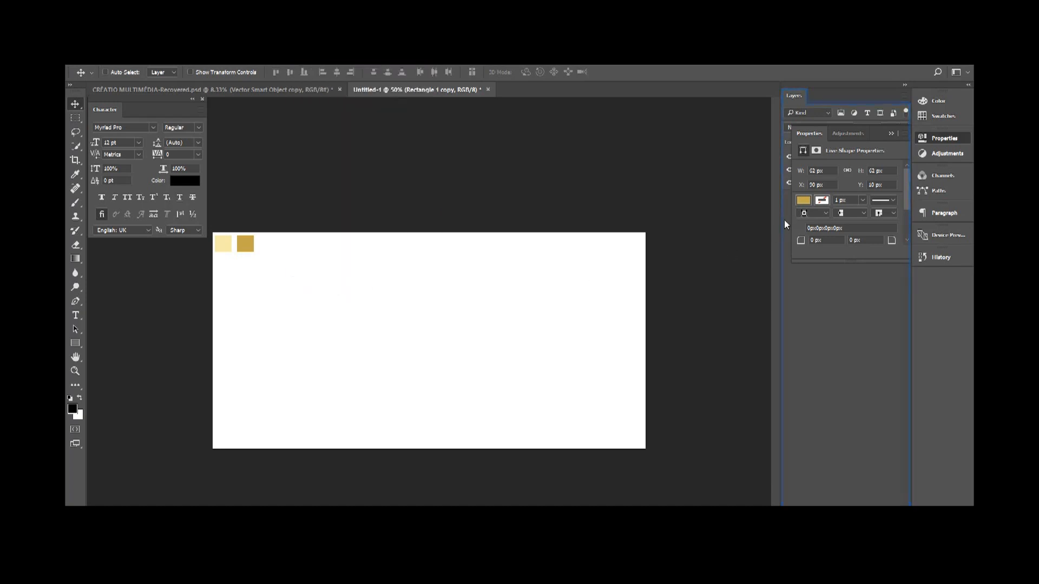
{"action": "left_click", "coordinate": [891, 132]}
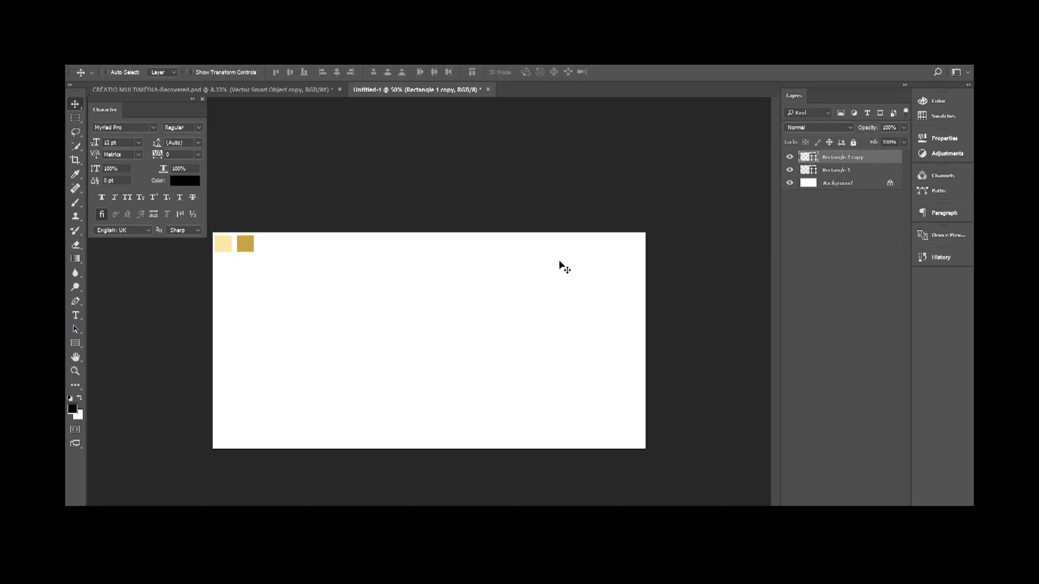
Group the Rectangle 1 and Rectangle 1 copy layers together
{"action": "left_click", "coordinate": [834, 170]}
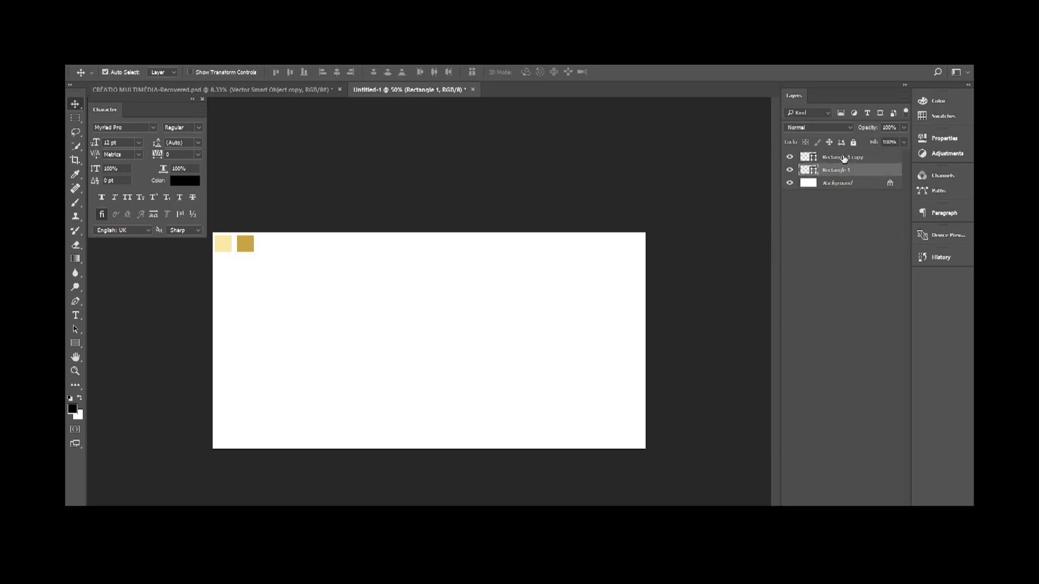
{"action": "left_click", "coordinate": [844, 158], "text": "shift"}
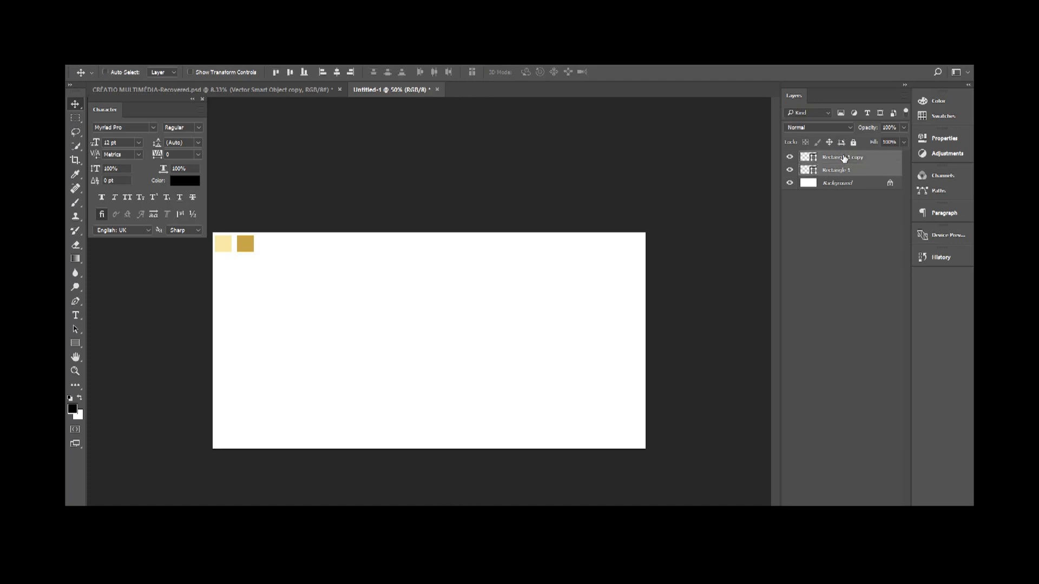
{"action": "key", "text": "ctrl+g"}
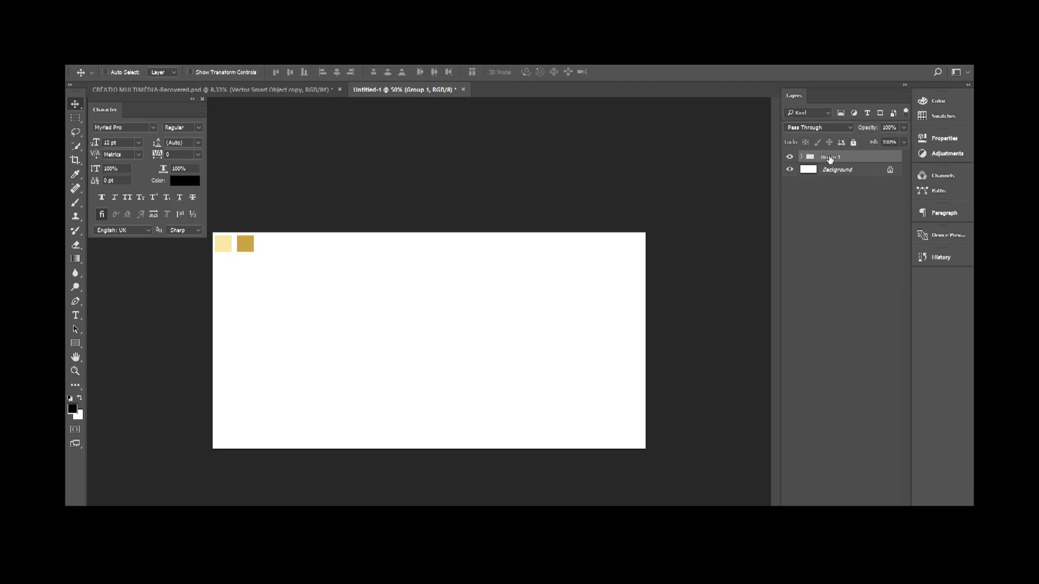
Rename the new group Rectangle and lock it completely
{"action": "double_click", "coordinate": [830, 158]}
{"action": "type", "text": "Rectangle"}
{"action": "key", "text": "Return"}
{"action": "left_click", "coordinate": [853, 143]}
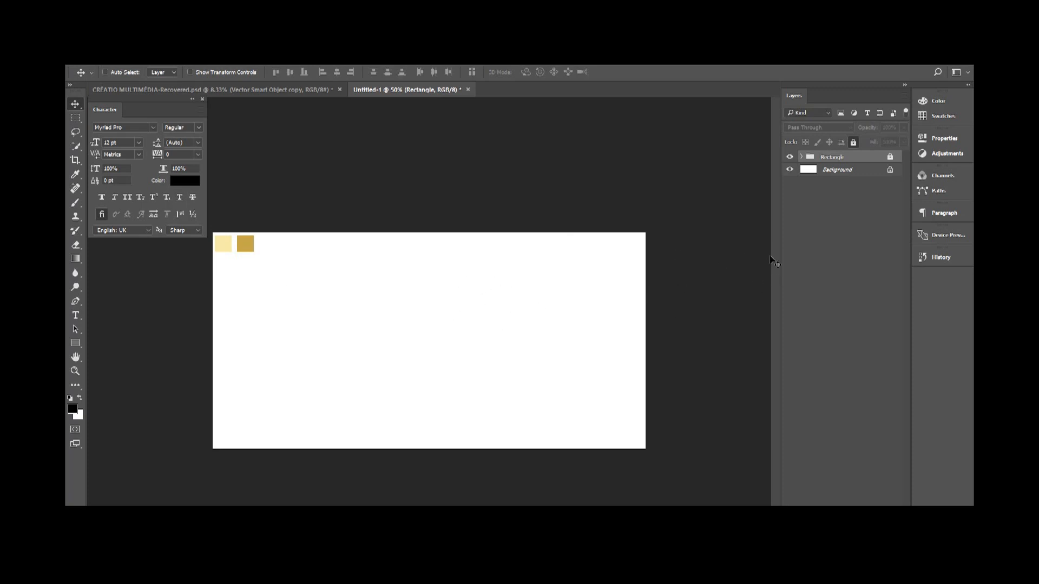
Fill the Background layer with the black foreground color
{"action": "left_click", "coordinate": [836, 170]}
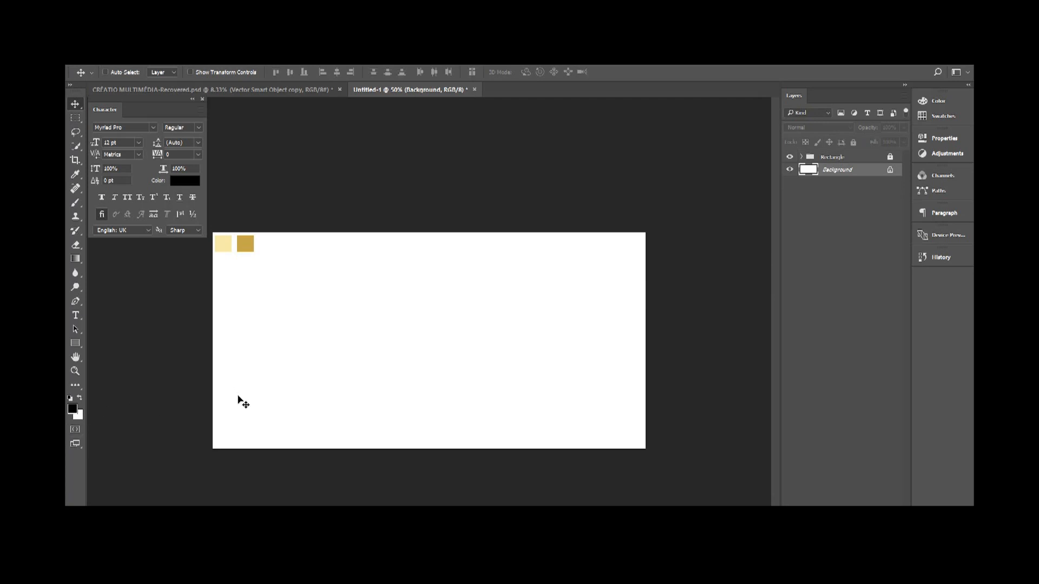
{"action": "key", "text": "alt+BackSpace"}
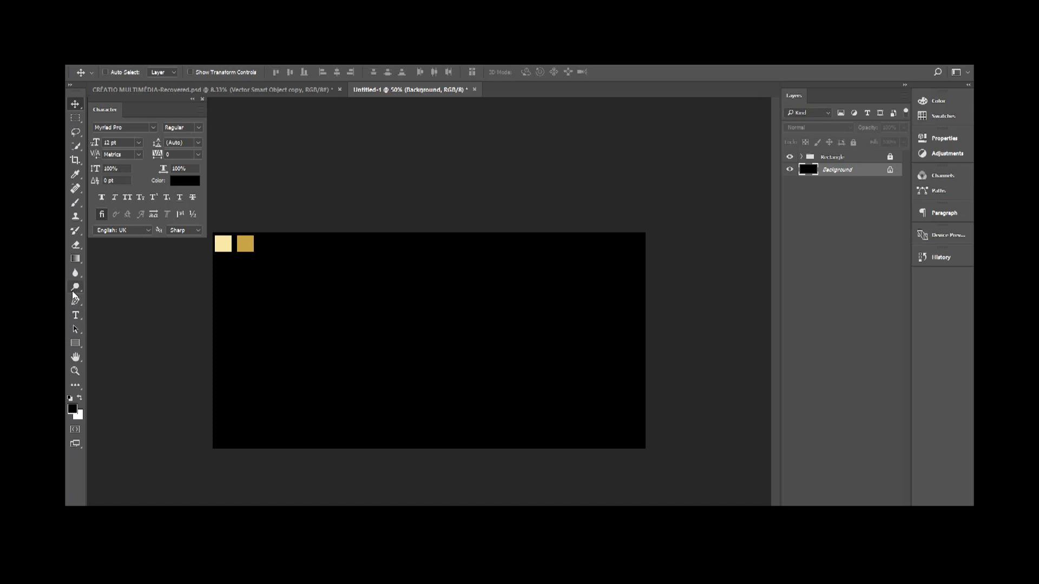
Set the Type tool's font to Times New Roman Regular
{"action": "left_click", "coordinate": [76, 320]}
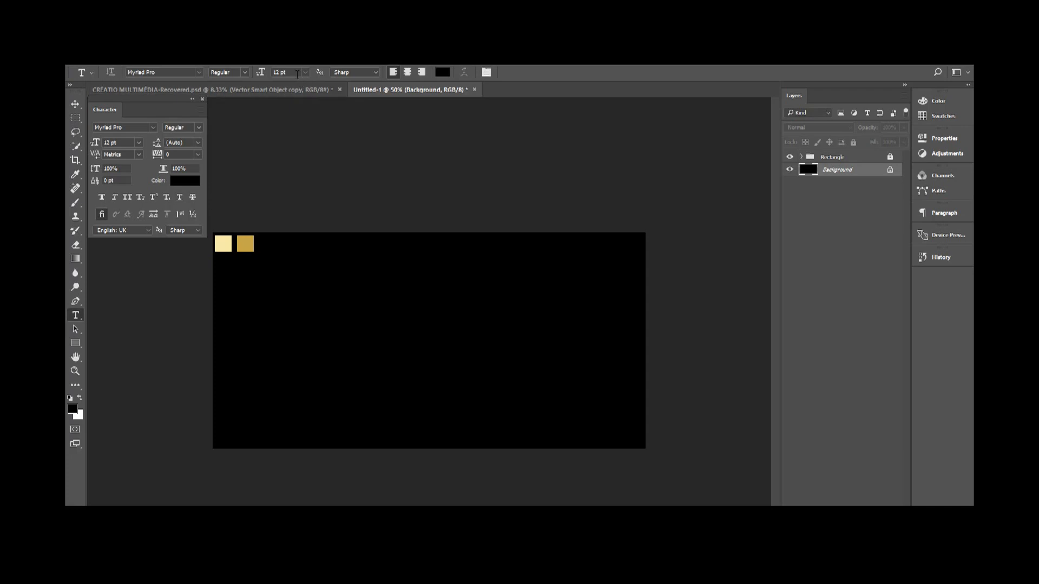
{"action": "left_click", "coordinate": [155, 72]}
{"action": "left_click", "coordinate": [199, 73]}
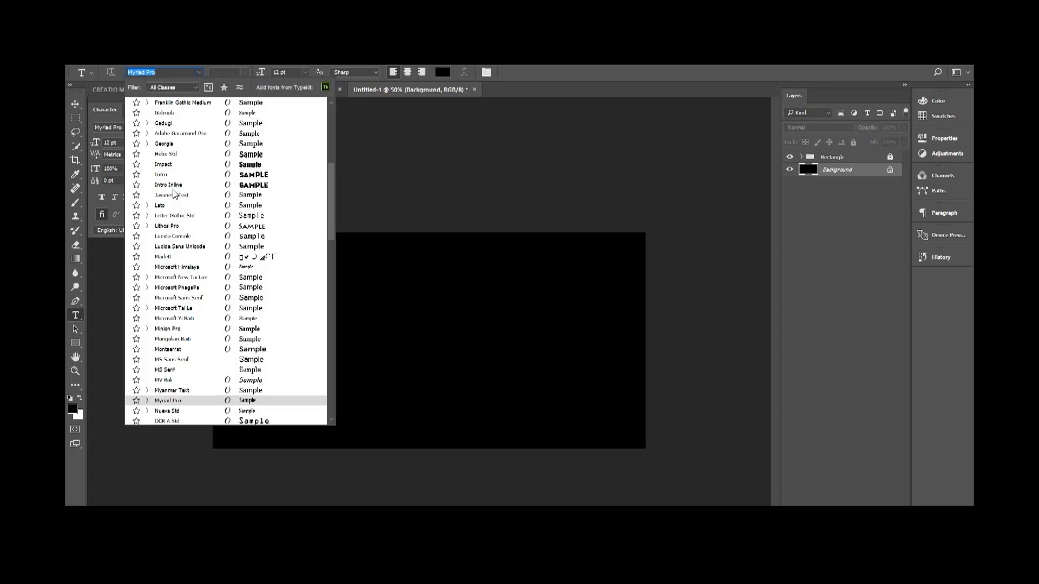
{"action": "scroll", "coordinate": [166, 186], "scroll_direction": "up", "scroll_amount": 2}
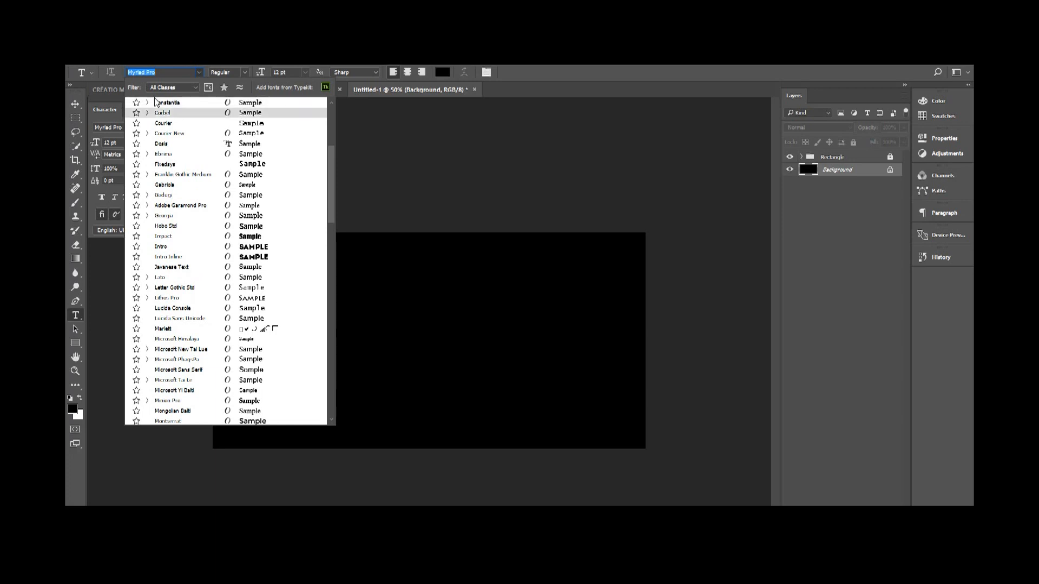
{"action": "type", "text": "t"}
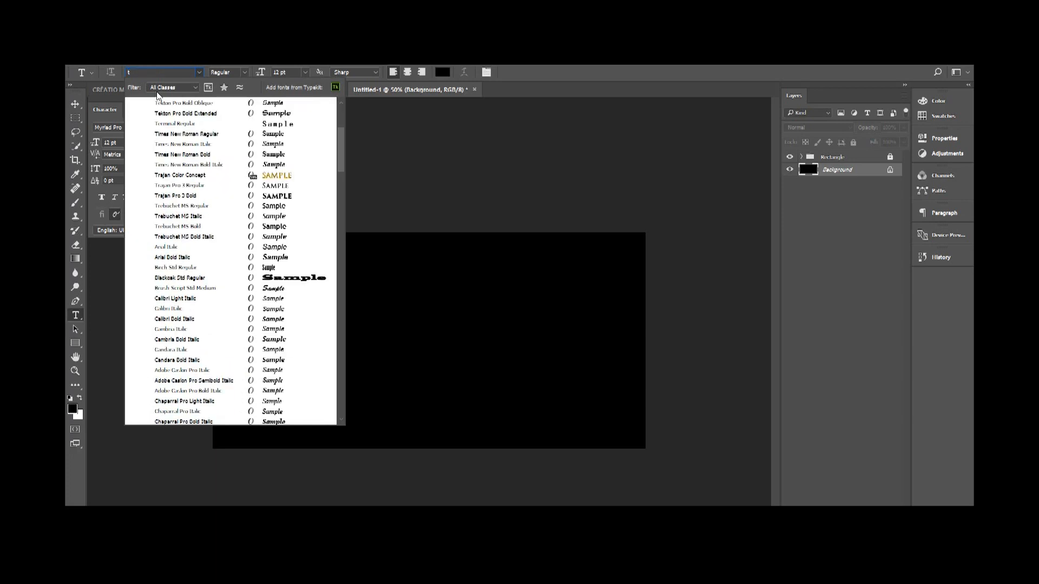
{"action": "type", "text": "im"}
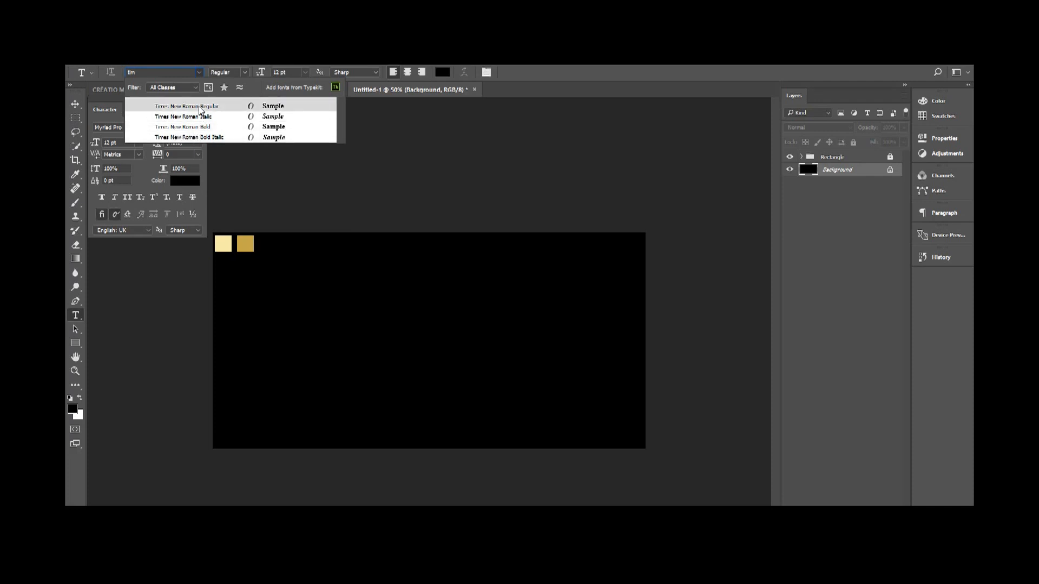
{"action": "left_click", "coordinate": [200, 108]}
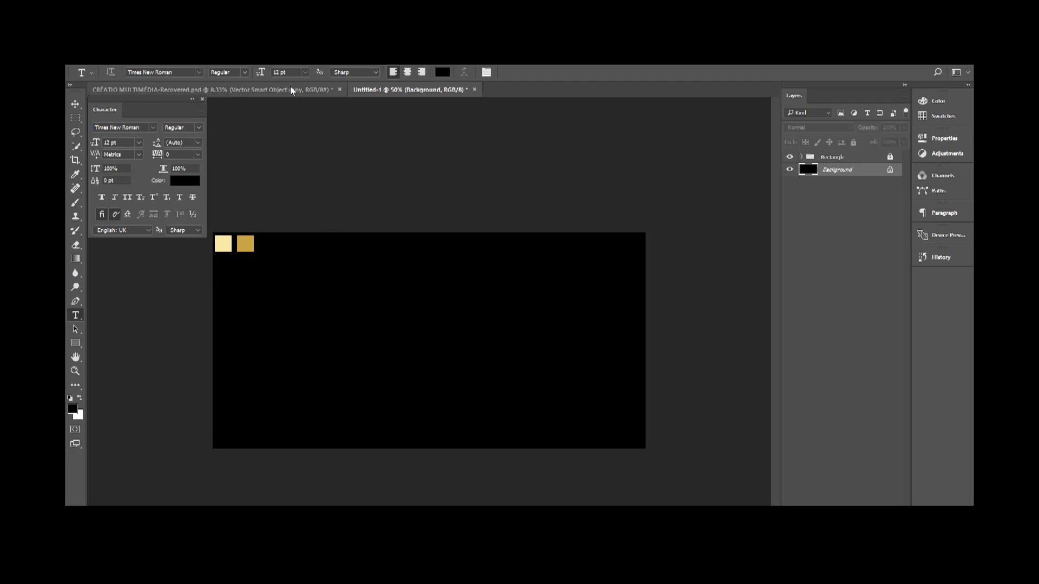
Set the type size to 72 pt and the font style to Bold
{"action": "left_click", "coordinate": [305, 73]}
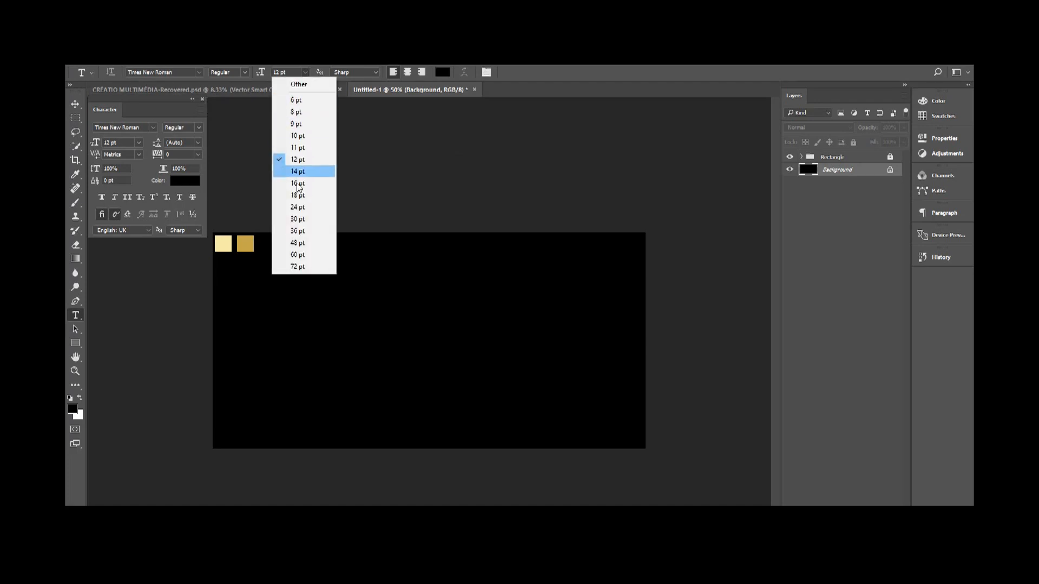
{"action": "left_click", "coordinate": [300, 267]}
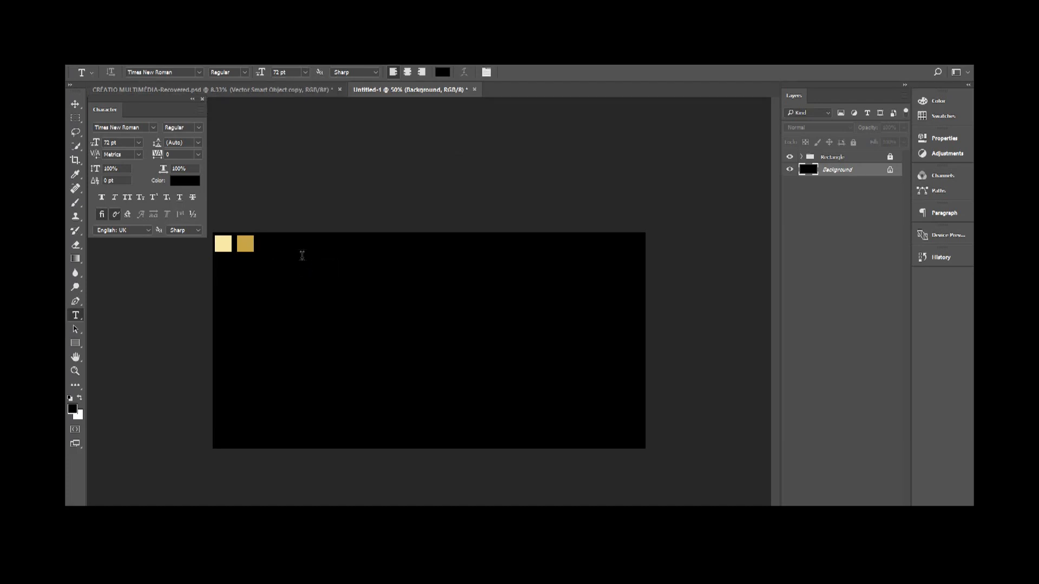
{"action": "left_click", "coordinate": [245, 73]}
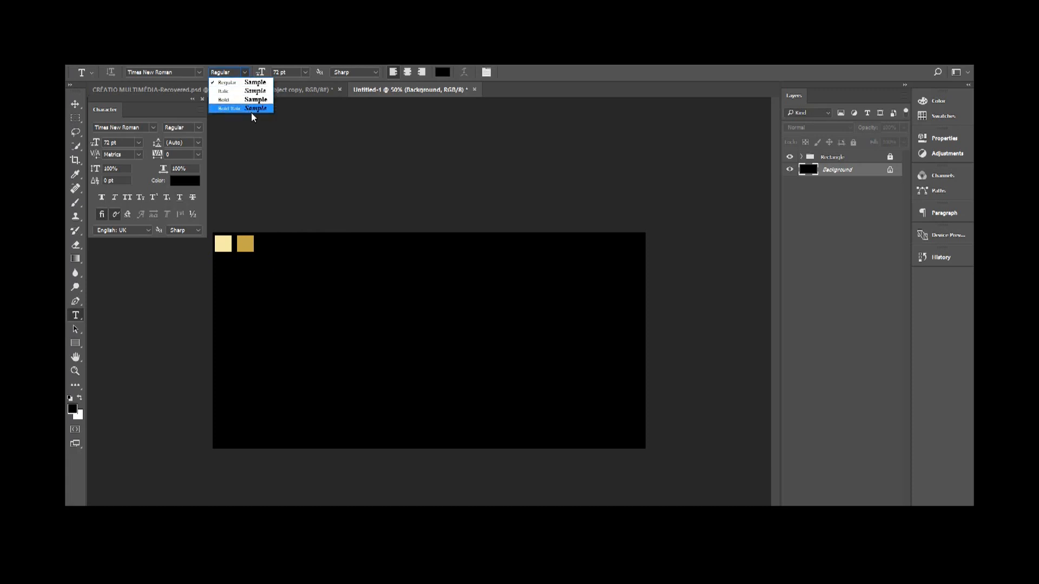
{"action": "left_click", "coordinate": [235, 101]}
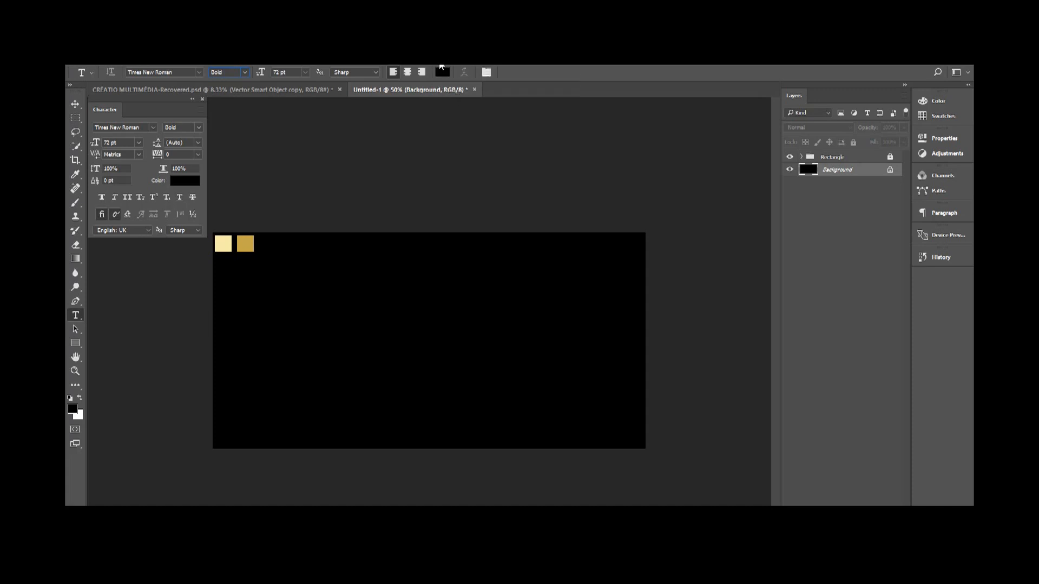
Change the text color to white (ffffff)
{"action": "left_click", "coordinate": [442, 72]}
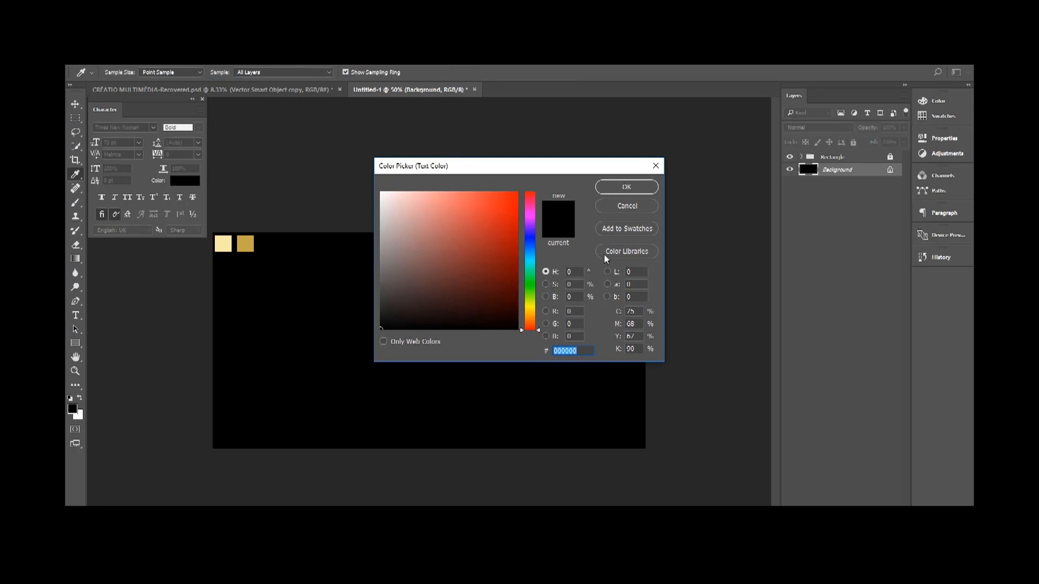
{"action": "left_click", "coordinate": [389, 208]}
{"action": "left_click_drag", "start_coordinate": [390, 208], "coordinate": [381, 192]}
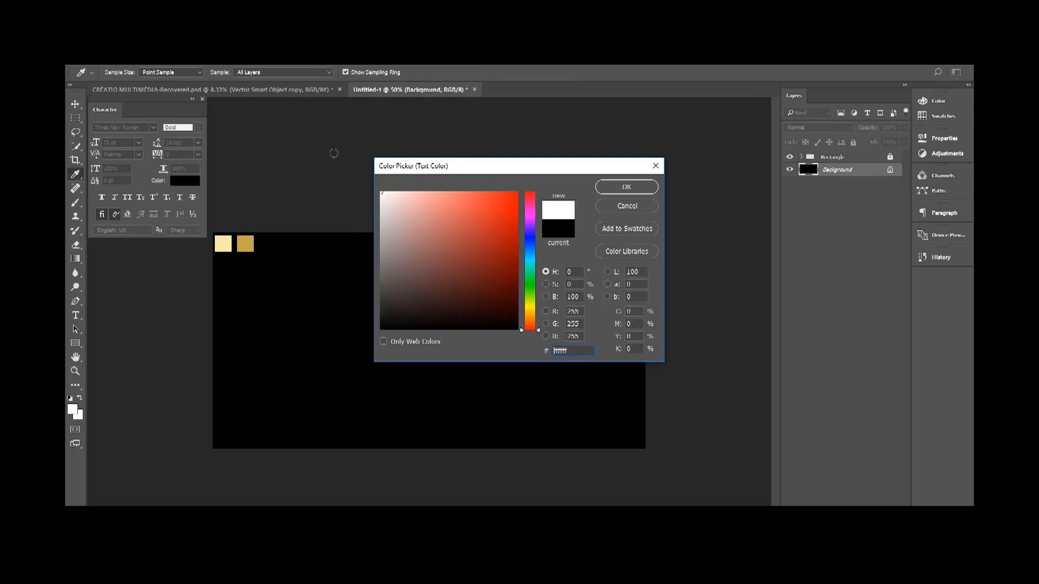
{"action": "left_click", "coordinate": [619, 190]}
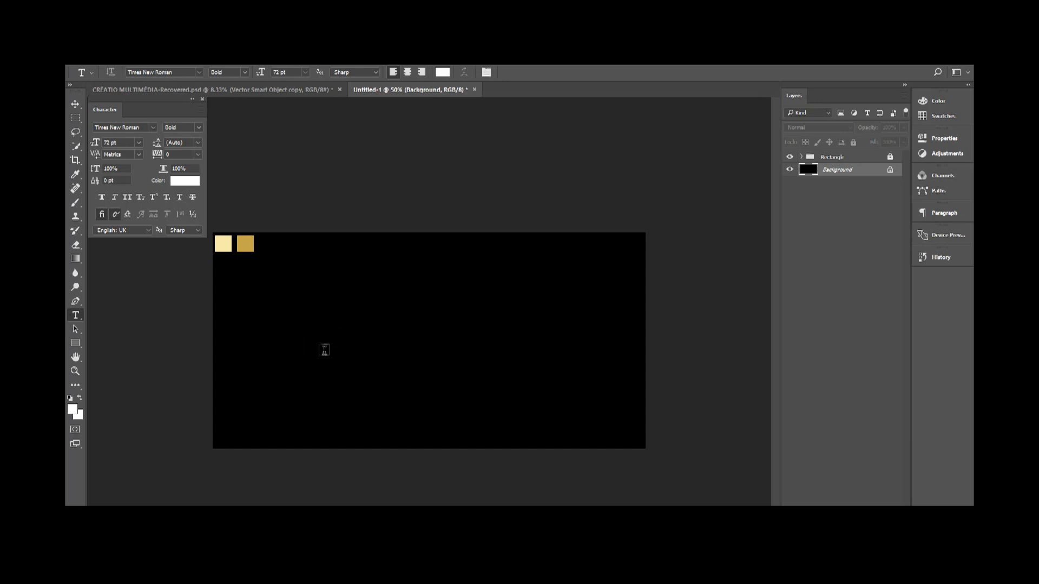
Add the text "creation" across the middle of the black canvas and apply All Caps to the whole word
{"action": "left_click", "coordinate": [322, 352]}
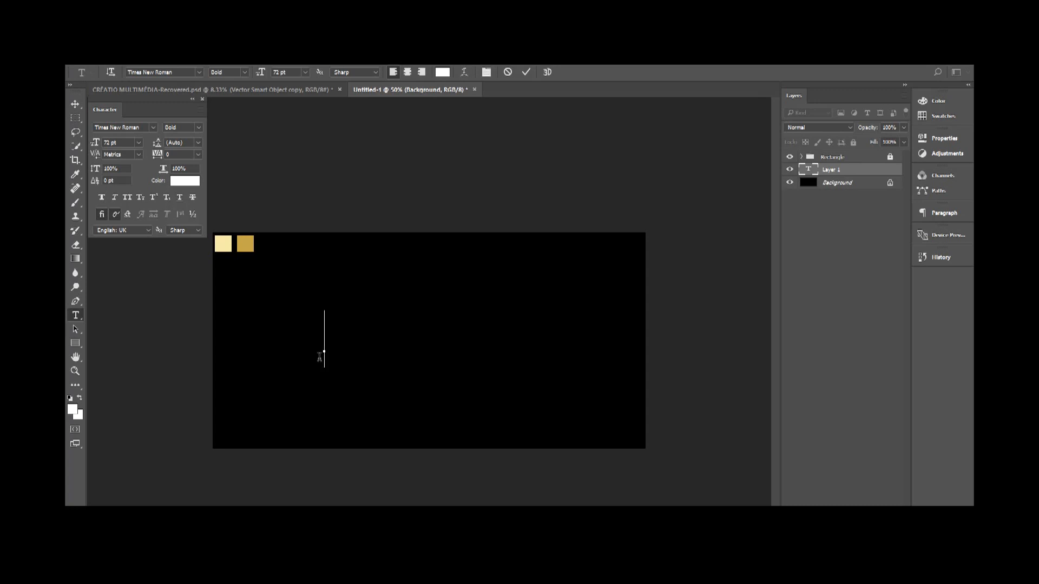
{"action": "type", "text": "GOL"}
{"action": "type", "text": "ation"}
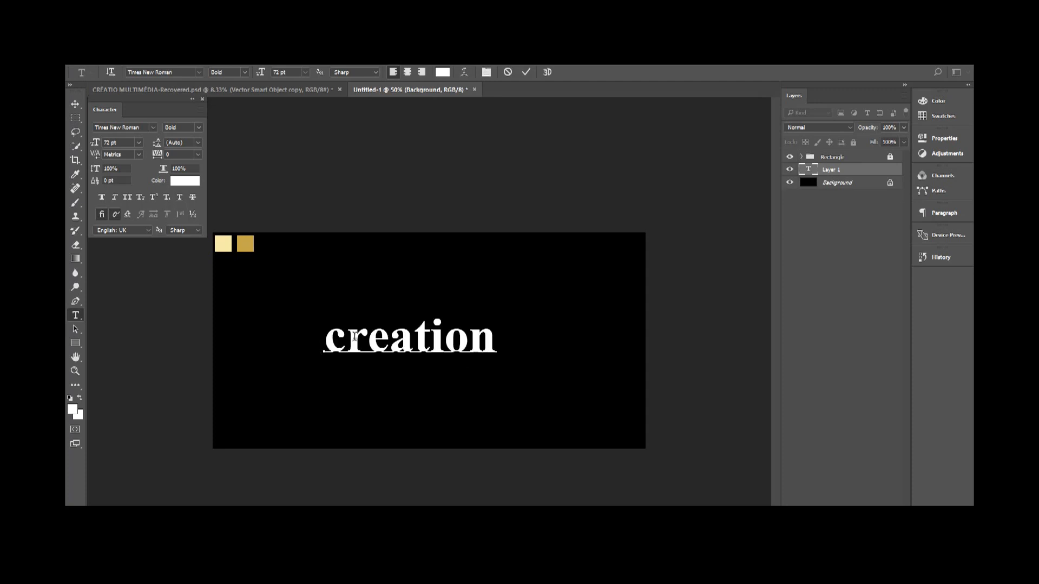
{"action": "left_click", "coordinate": [392, 343]}
{"action": "double_click", "coordinate": [393, 343]}
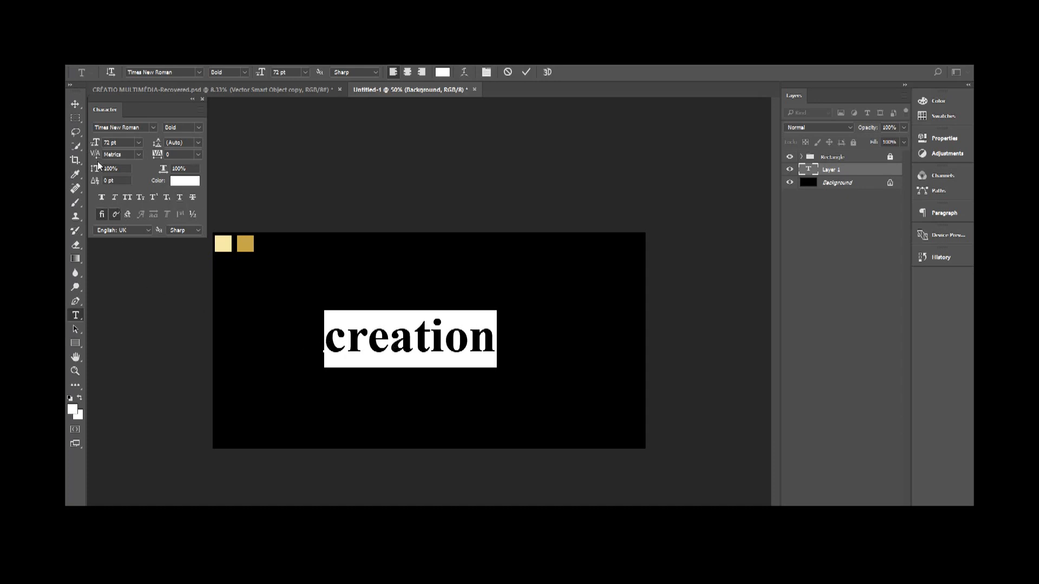
{"action": "left_click", "coordinate": [127, 198]}
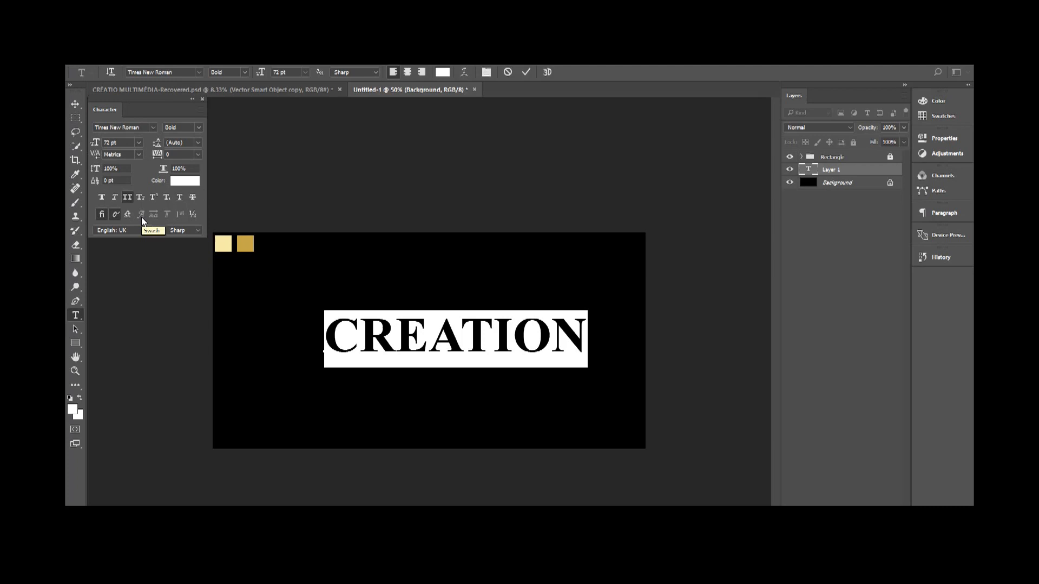
Replace the word with a retyped CREATION and move the text to the middle of the canvas
{"action": "key", "text": "BackSpace"}
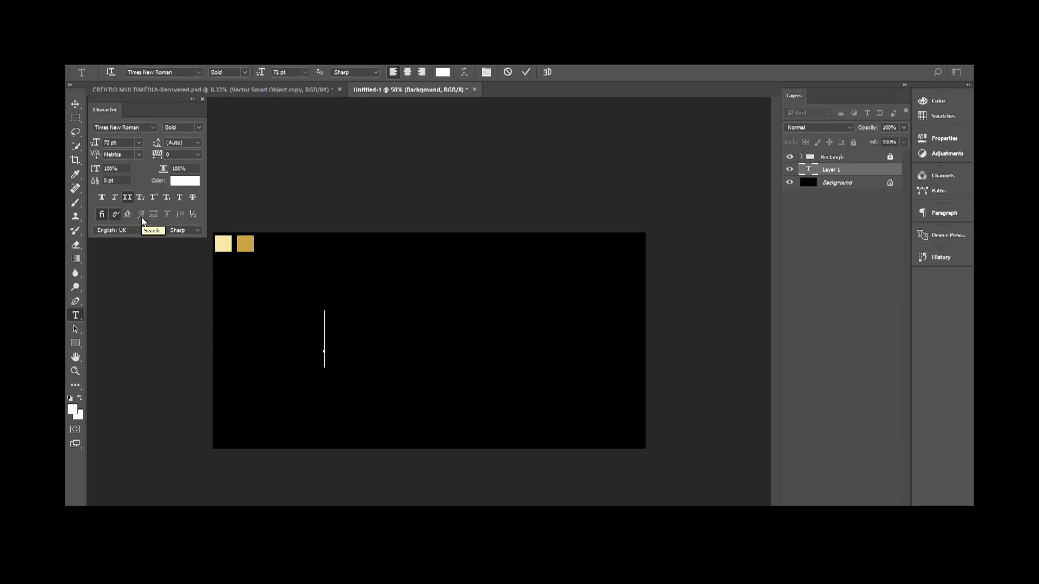
{"action": "type", "text": "CREA "}
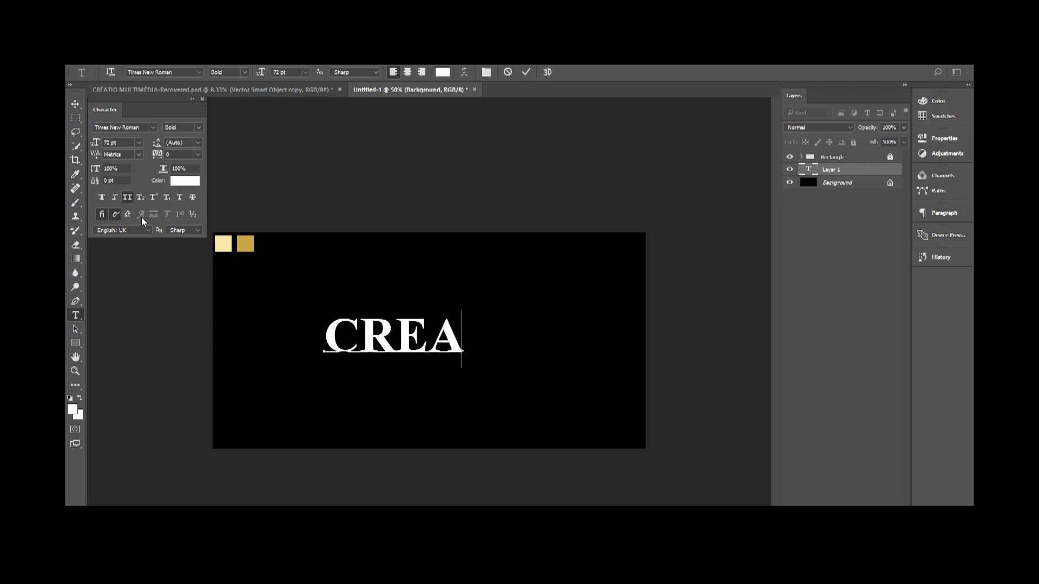
{"action": "type", "text": "ION"}
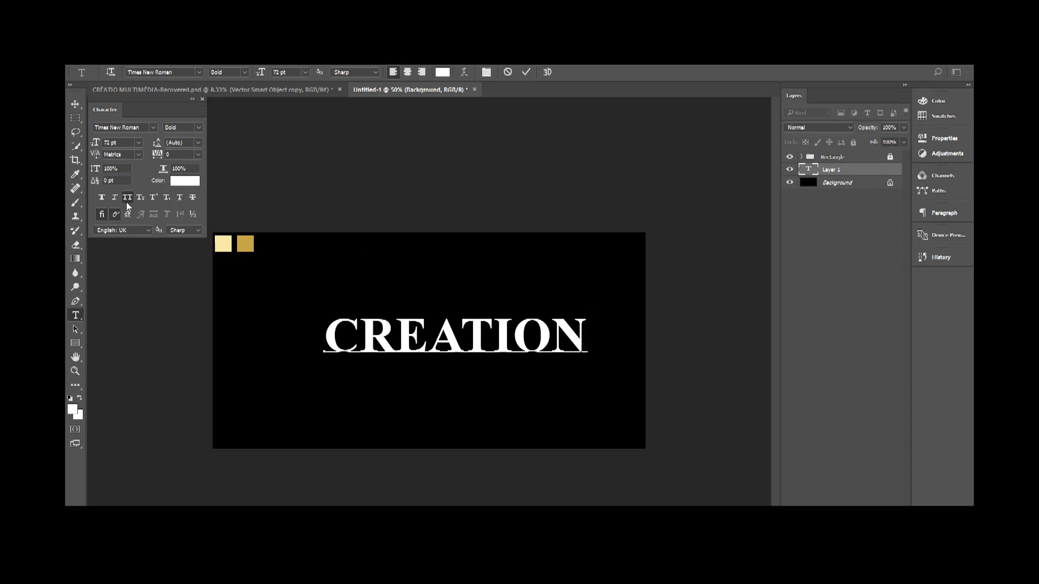
{"action": "left_click", "coordinate": [69, 101]}
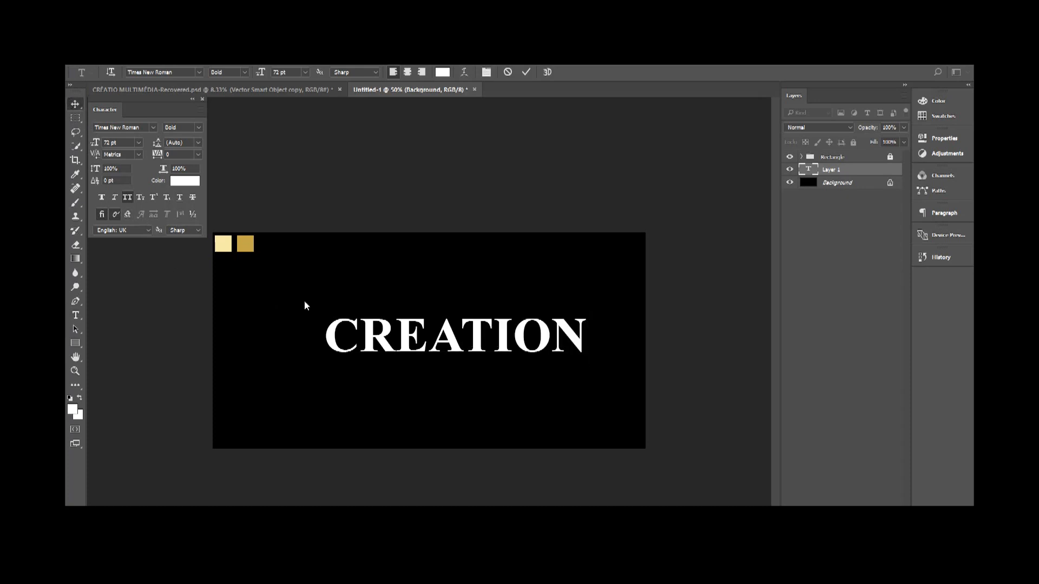
{"action": "left_click_drag", "start_coordinate": [431, 352], "coordinate": [408, 358]}
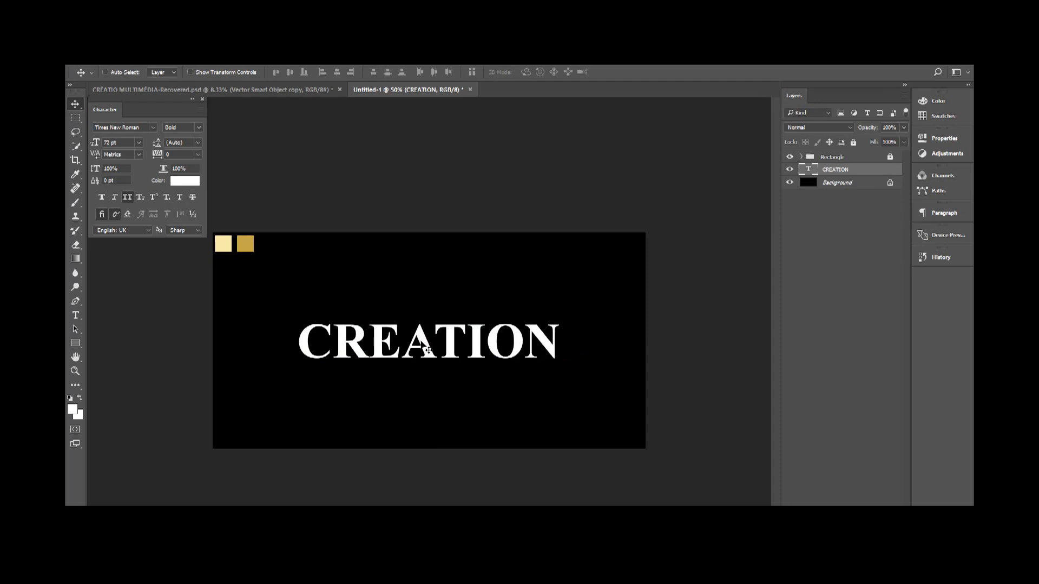
{"action": "key", "text": "ctrl"}
{"action": "key", "text": "ctrl+t"}
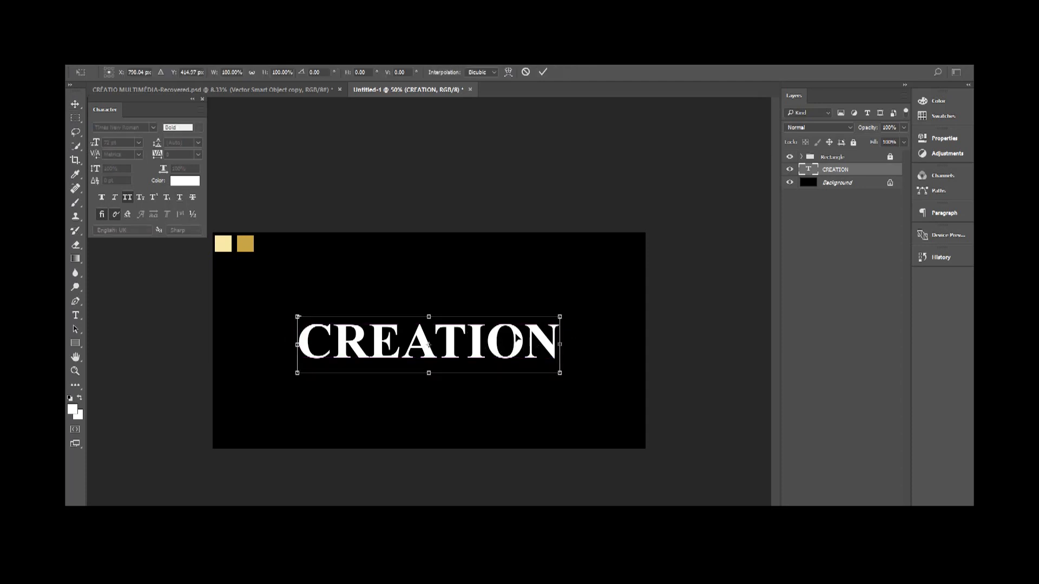
{"action": "key", "text": "Return"}
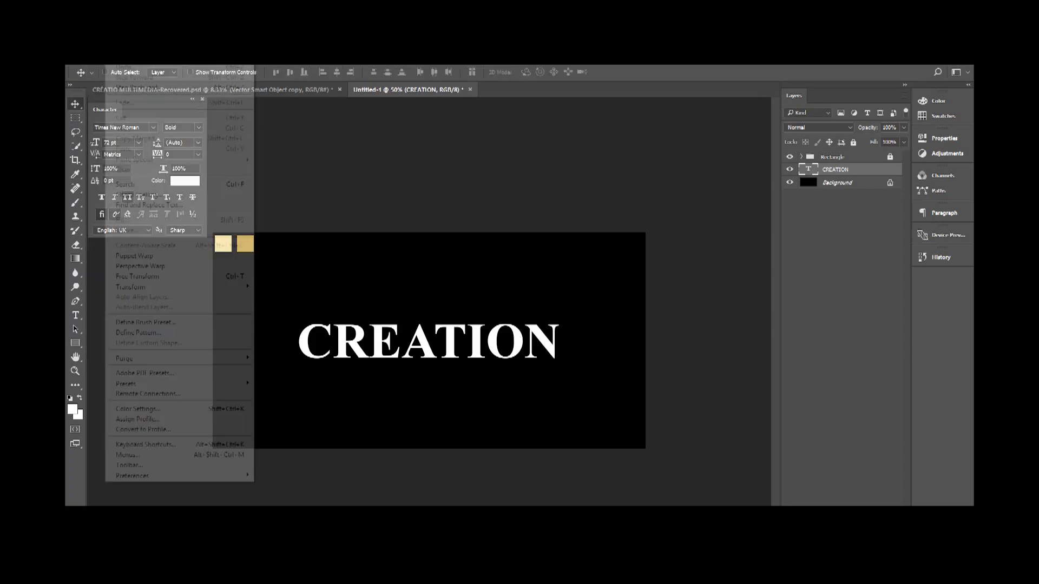
Scale the CREATION text proportionally around its center to about 151.6% with Free Transform, nearly spanning the canvas width
{"action": "left_click", "coordinate": [112, 58]}
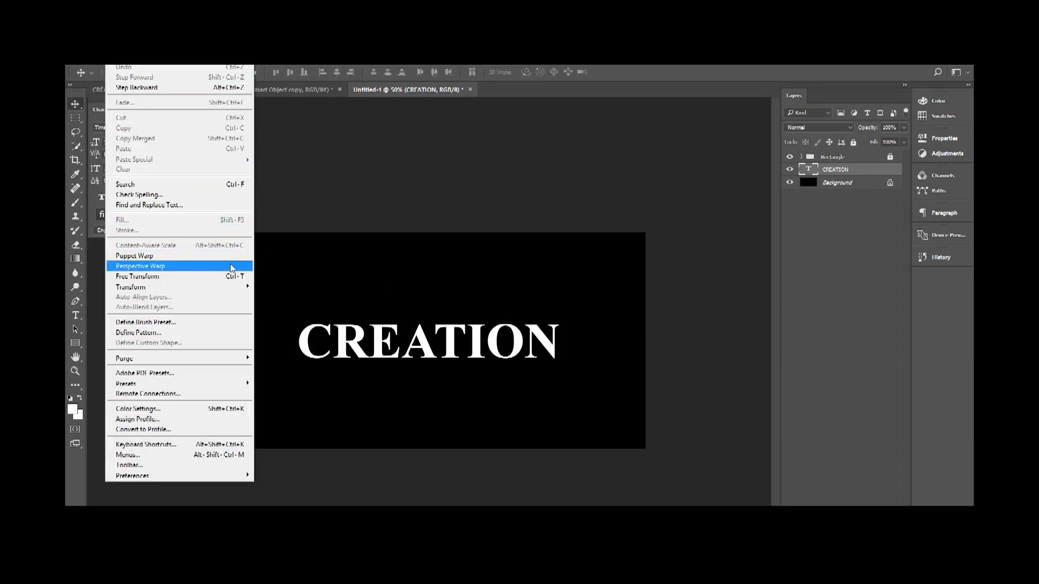
{"action": "left_click", "coordinate": [232, 276]}
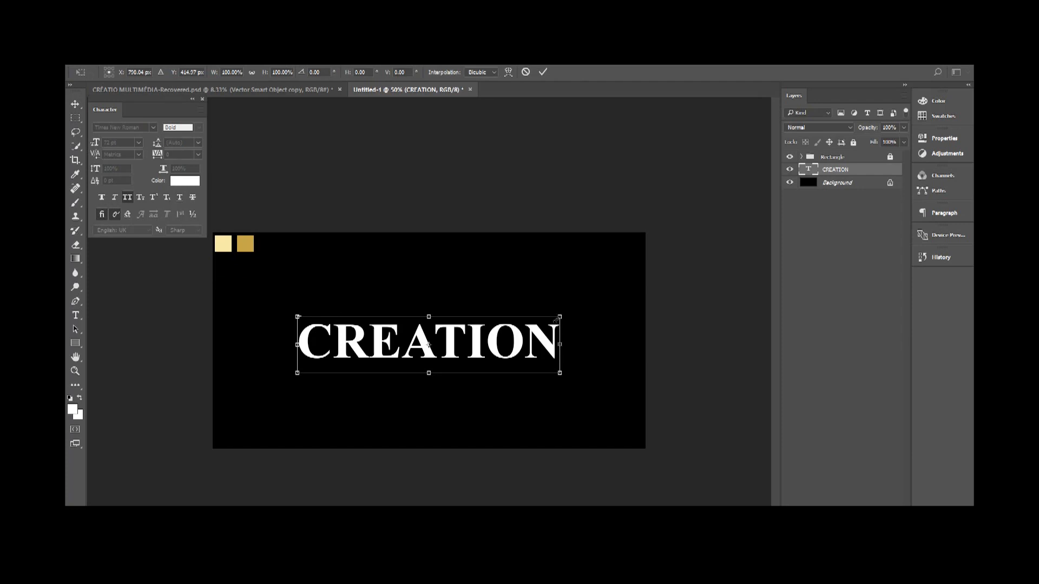
{"action": "left_click_drag", "start_coordinate": [560, 318], "coordinate": [615, 281]}
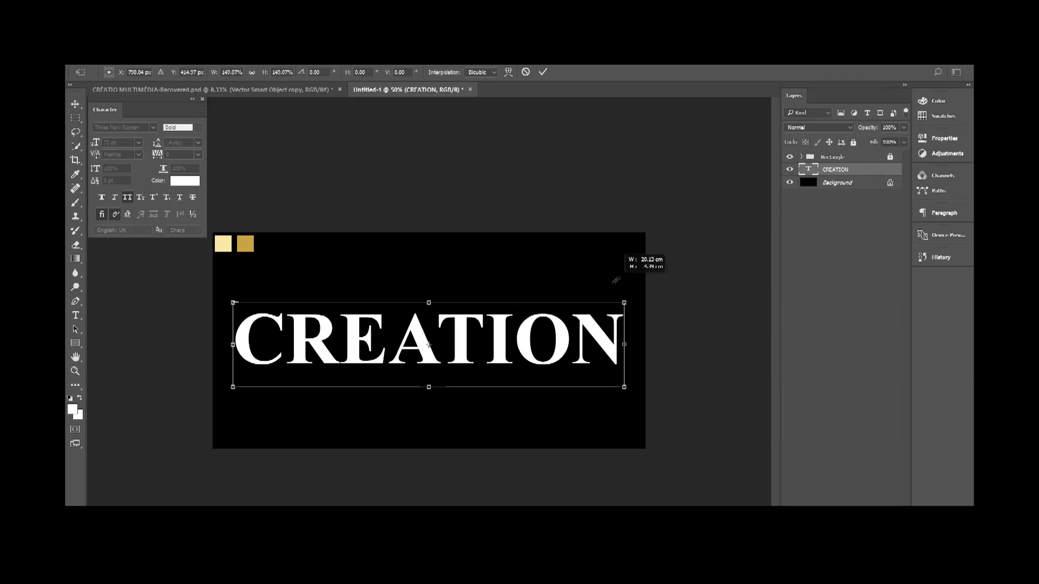
{"action": "left_click_drag", "start_coordinate": [616, 280], "coordinate": [619, 279]}
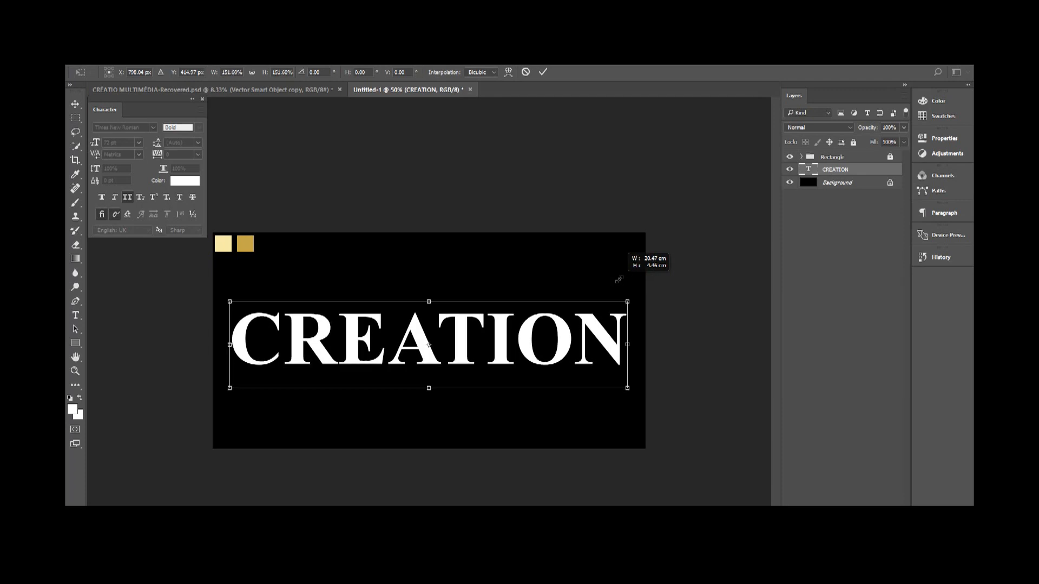
{"action": "left_click_drag", "start_coordinate": [618, 278], "coordinate": [619, 279]}
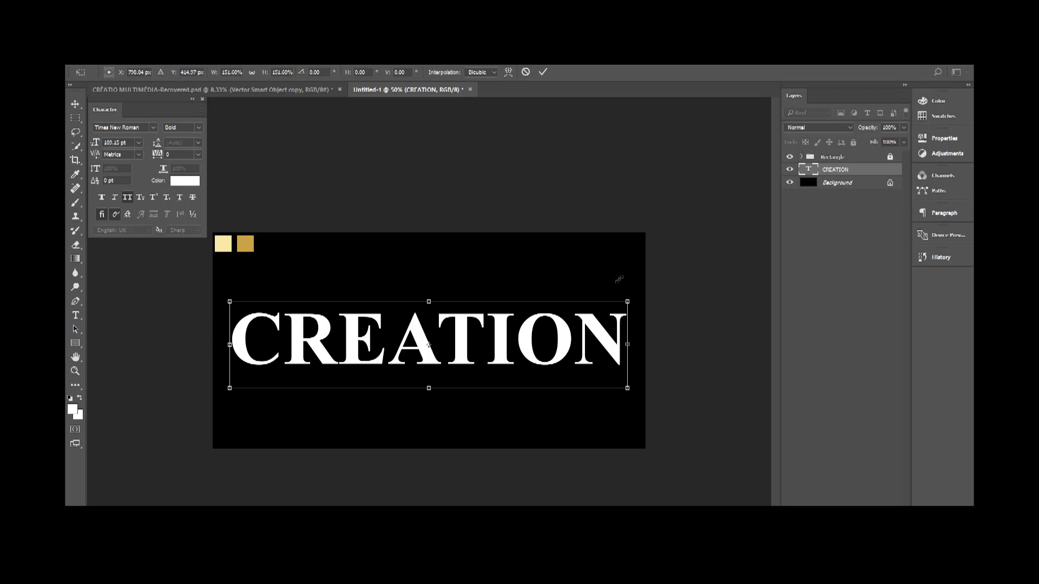
{"action": "key", "text": "Return"}
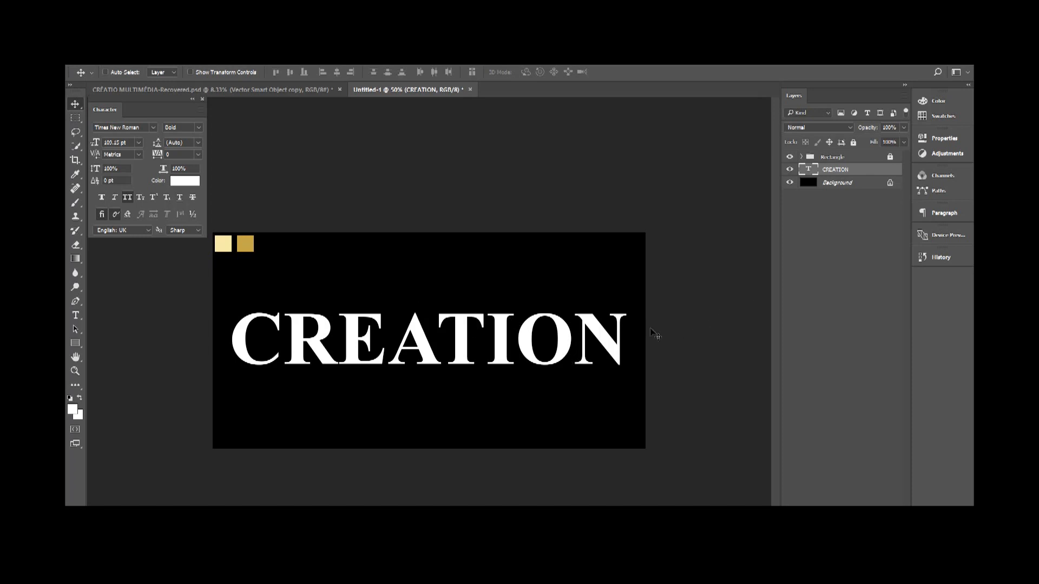
Align the vertical center of the CREATION text with the Background layer
{"action": "left_click", "coordinate": [842, 184], "text": "ctrl"}
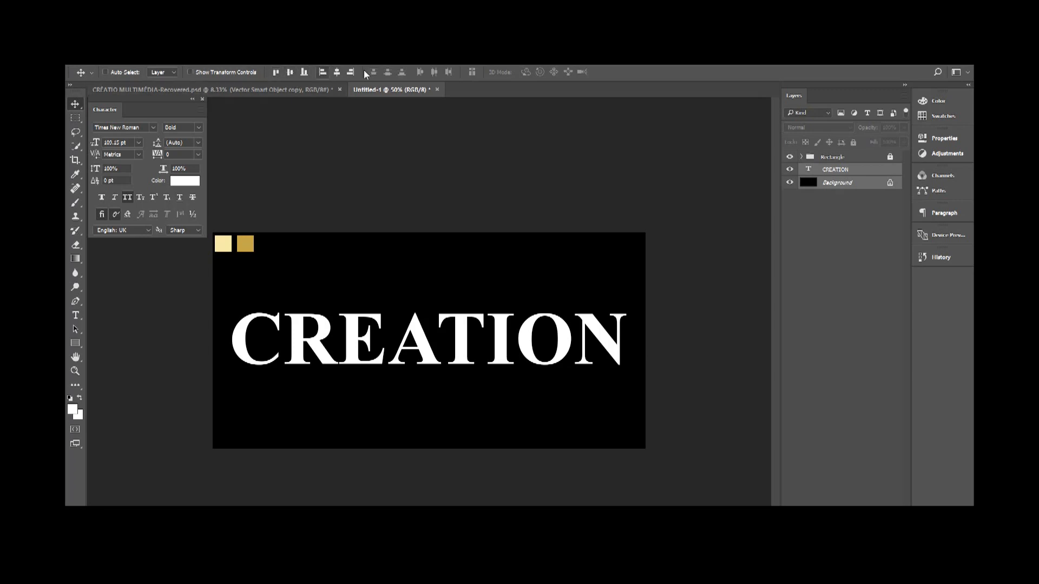
{"action": "left_click", "coordinate": [274, 76]}
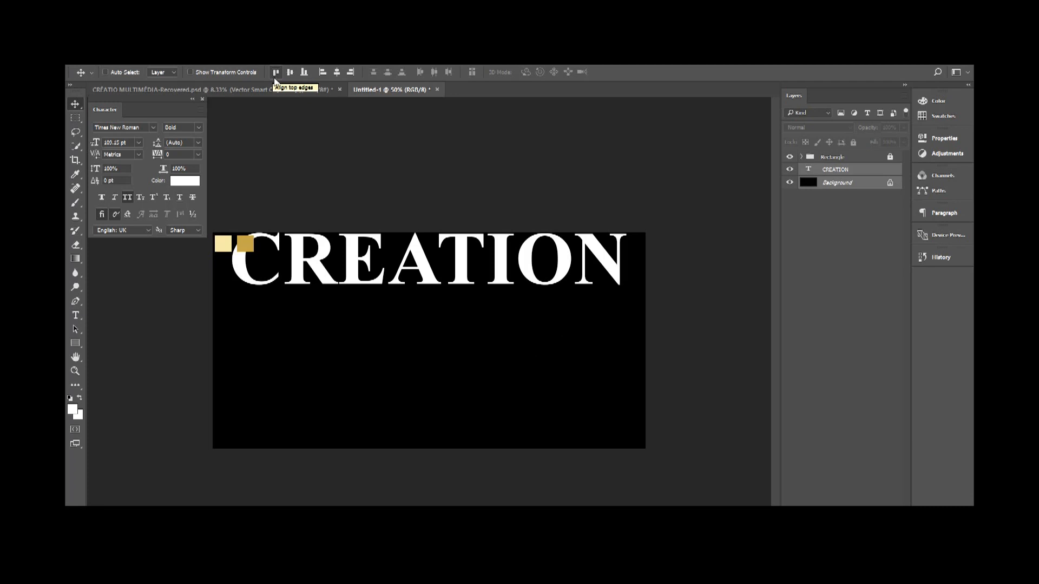
{"action": "left_click", "coordinate": [290, 74]}
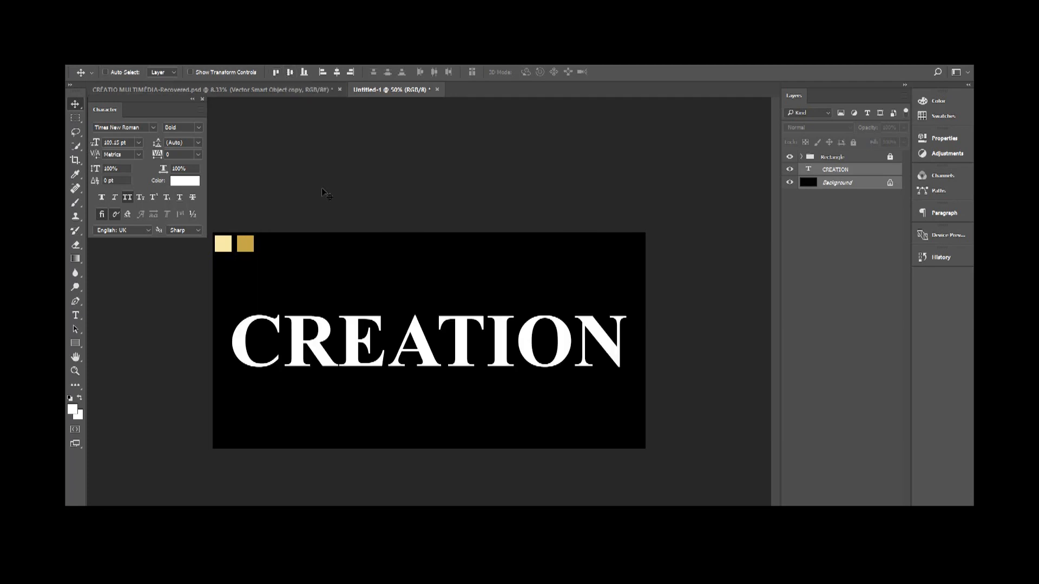
Try aligning the CREATION text with the Background's bottom edge, and realign it to the vertical center
{"action": "left_click", "coordinate": [305, 73]}
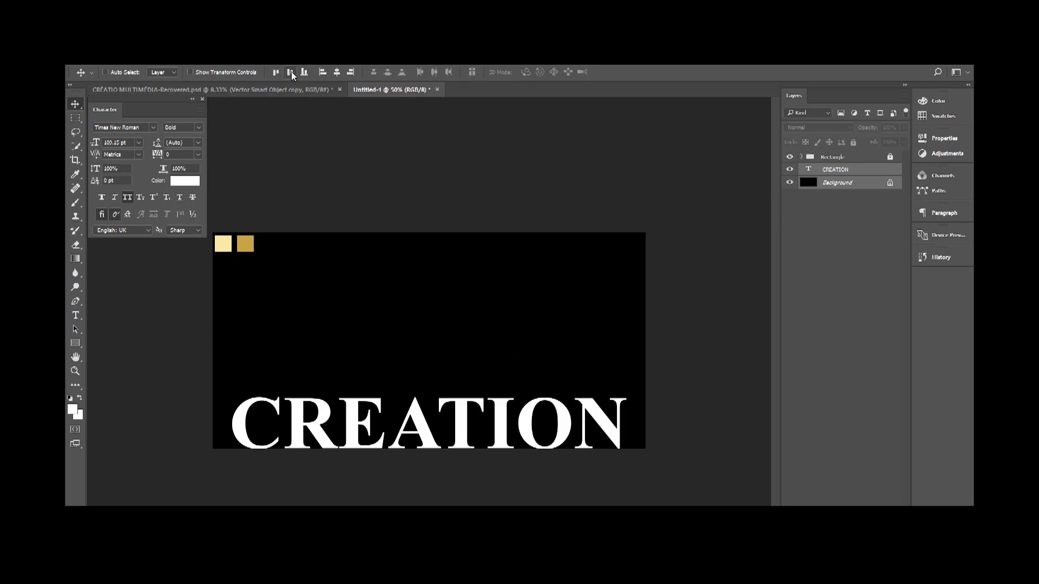
{"action": "left_click", "coordinate": [292, 71]}
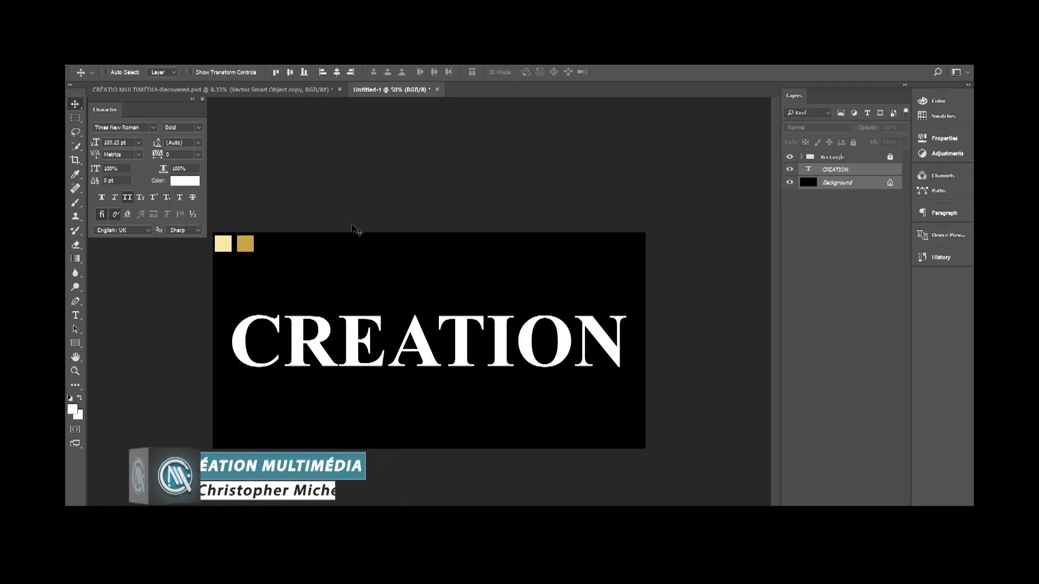
Duplicate the CREATION text layer
{"action": "left_click", "coordinate": [860, 170]}
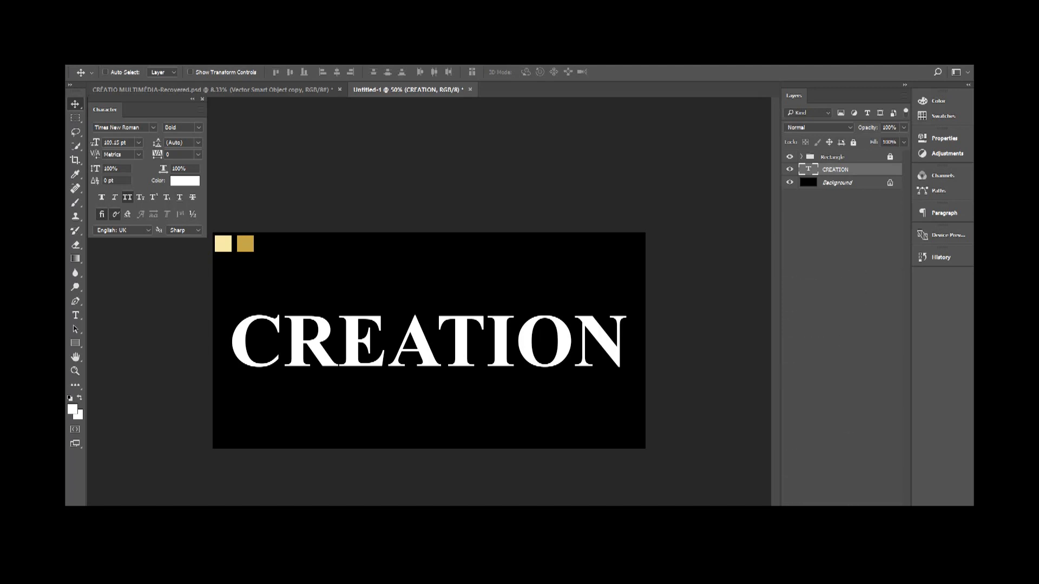
{"action": "left_click_drag", "start_coordinate": [857, 490], "coordinate": [833, 172]}
{"action": "key", "text": "ctrl+j"}
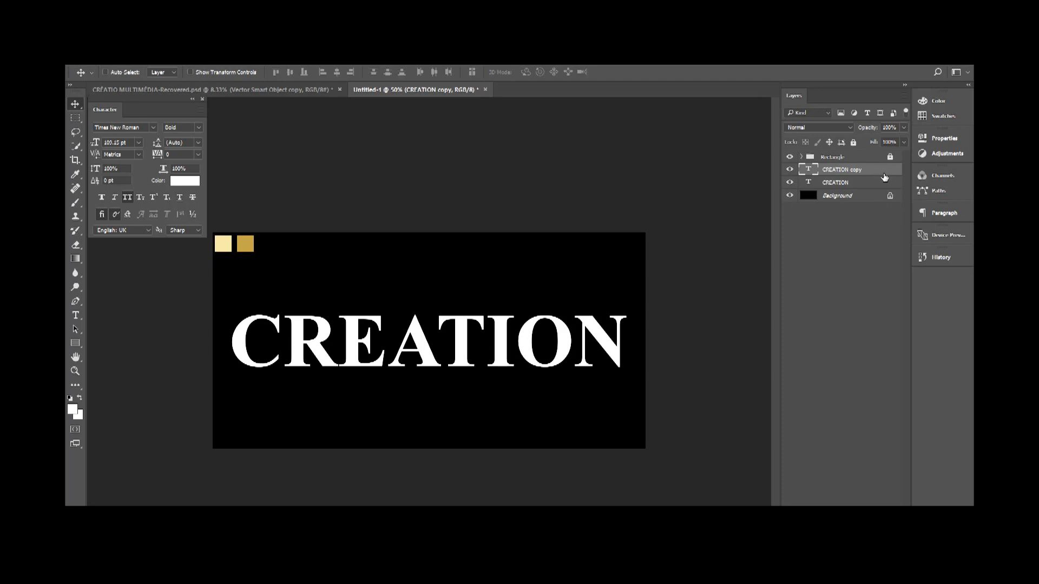
Add a Gradient Overlay layer style to the CREATION copy layer
{"action": "double_click", "coordinate": [884, 176]}
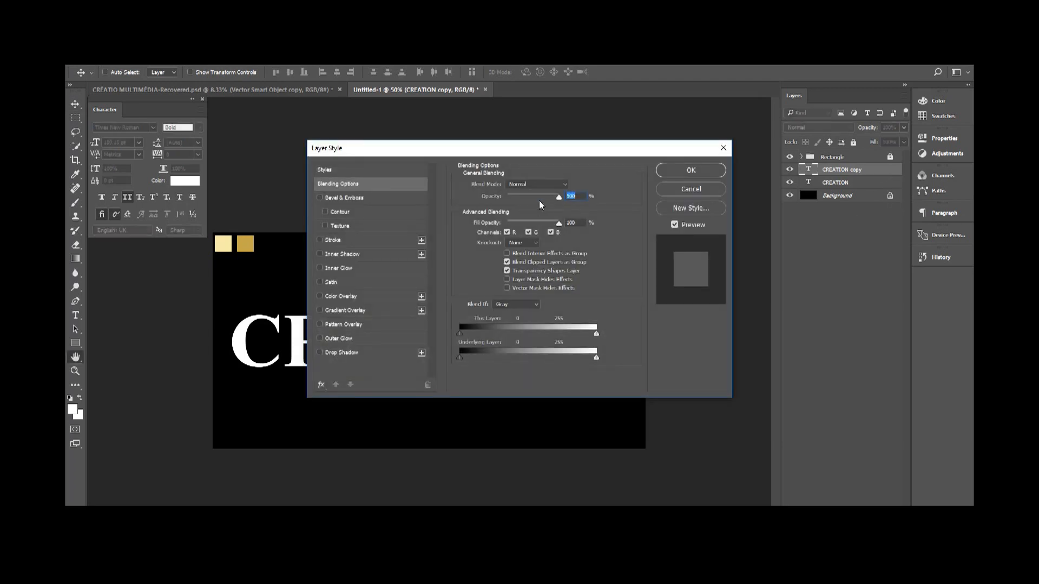
{"action": "left_click_drag", "start_coordinate": [502, 155], "coordinate": [632, 190]}
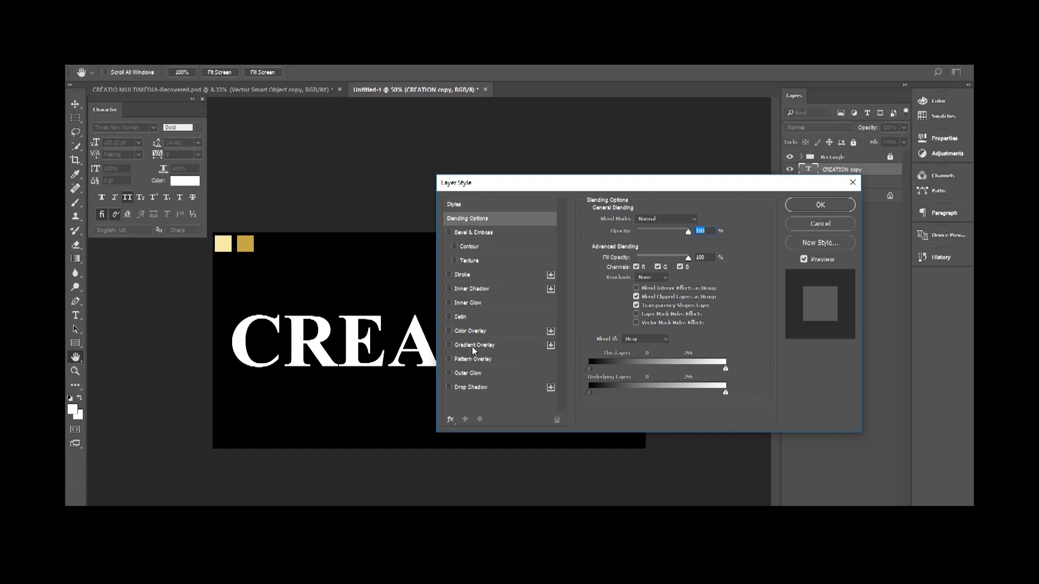
{"action": "left_click", "coordinate": [450, 346]}
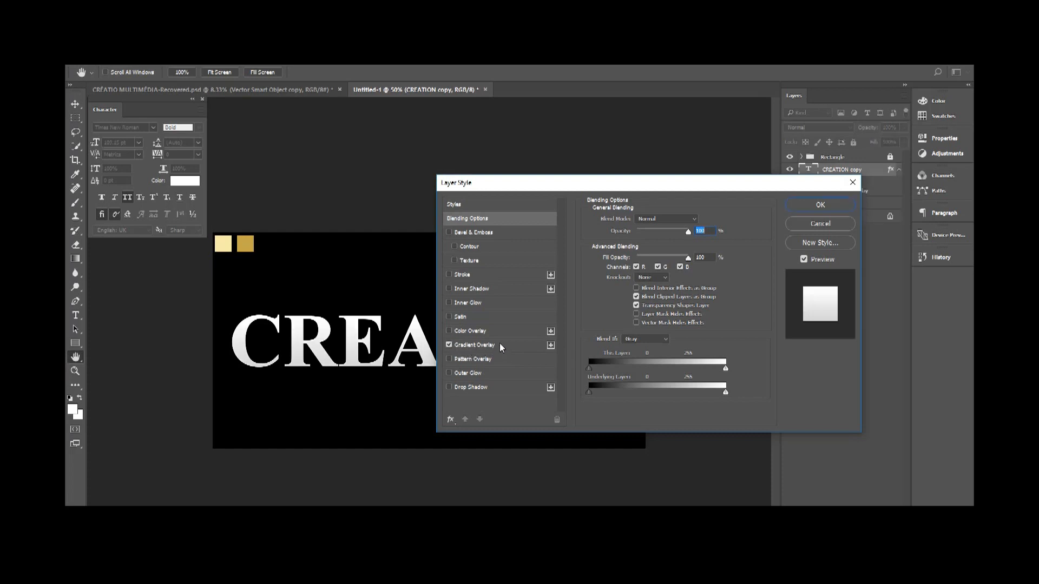
{"action": "left_click", "coordinate": [503, 346]}
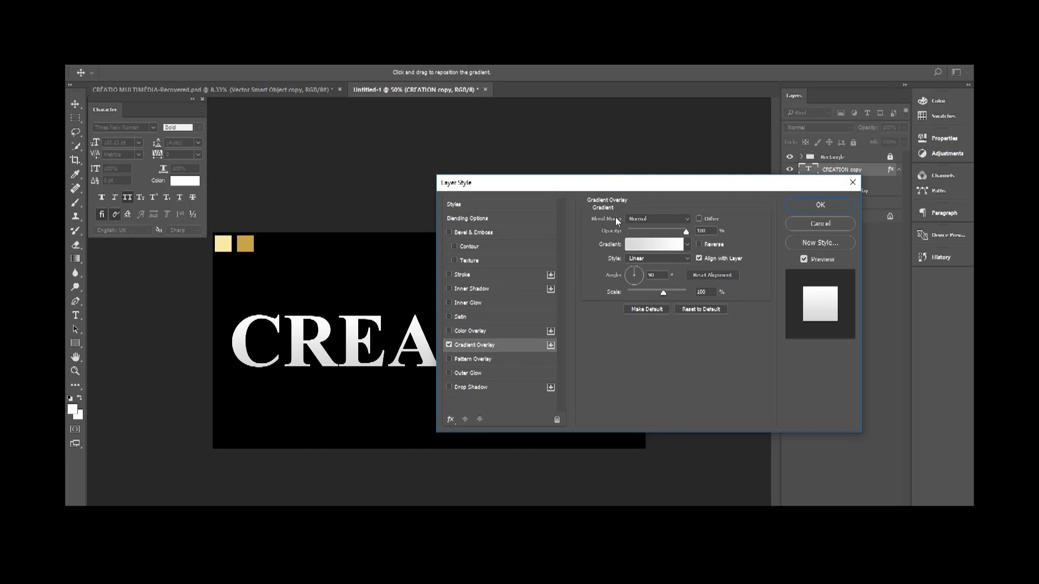
Set the overlay gradient's 0% color stop to the light gold sampled from the pale swatch on the canvas (f6eead)
{"action": "left_click", "coordinate": [644, 245]}
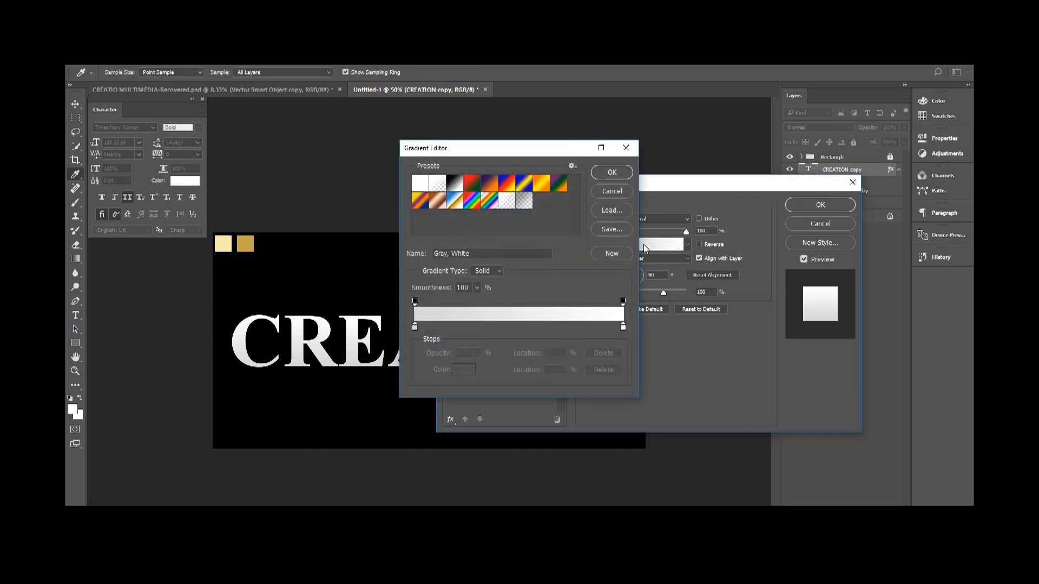
{"action": "left_click_drag", "start_coordinate": [482, 146], "coordinate": [587, 155]}
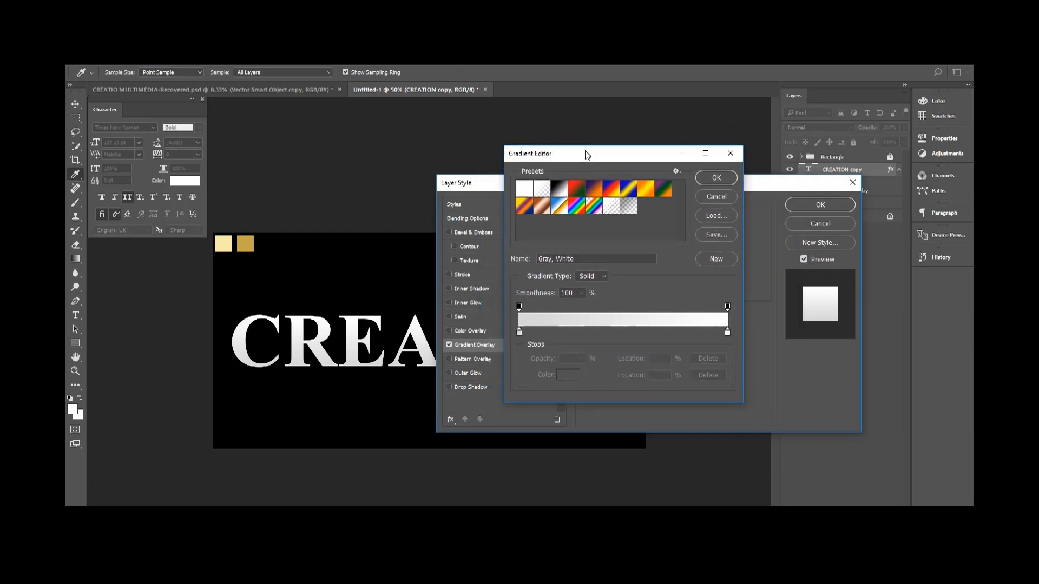
{"action": "left_click_drag", "start_coordinate": [587, 156], "coordinate": [585, 156]}
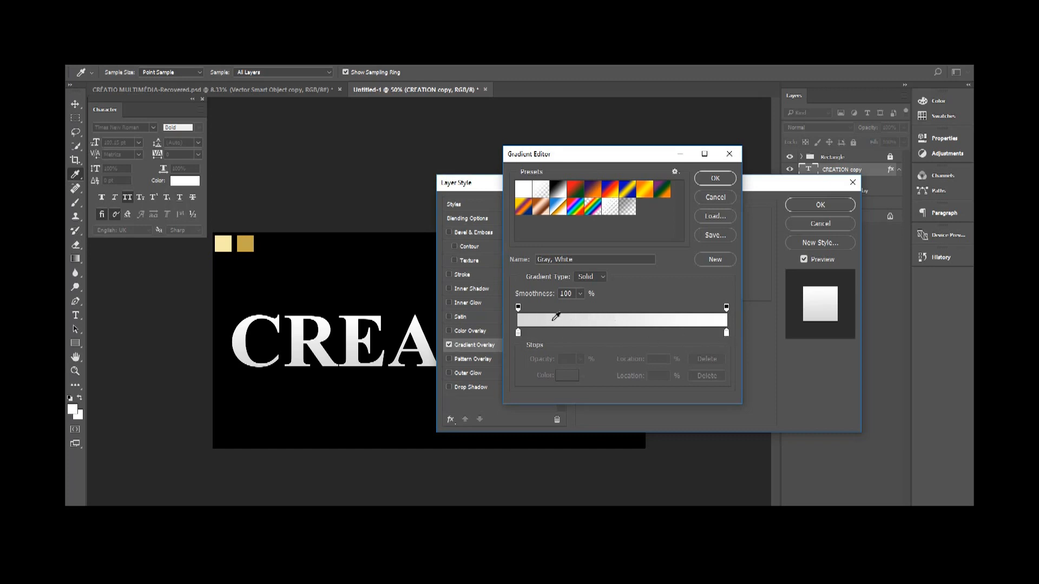
{"action": "left_click", "coordinate": [519, 333]}
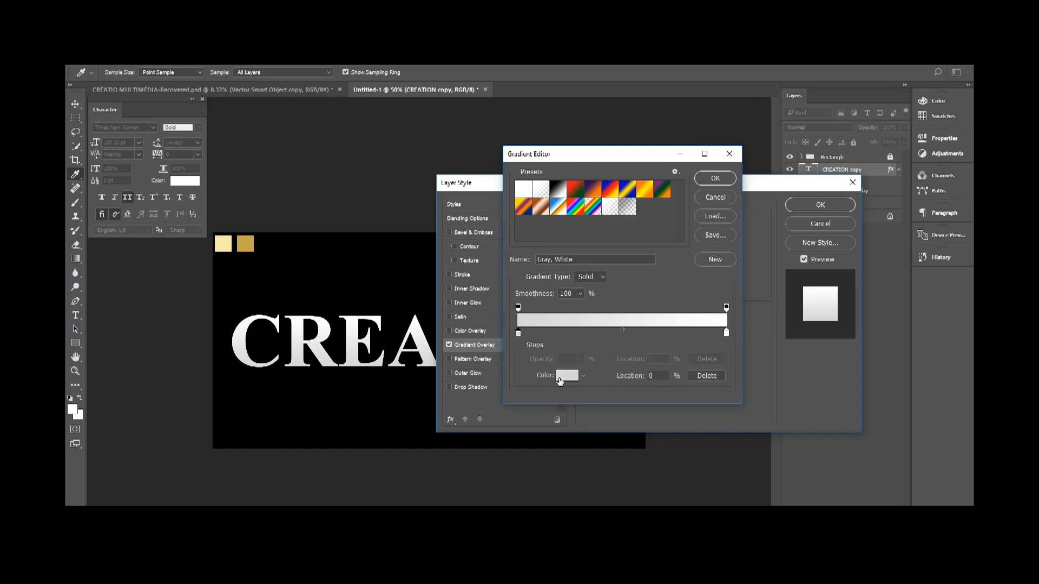
{"action": "left_click", "coordinate": [566, 376]}
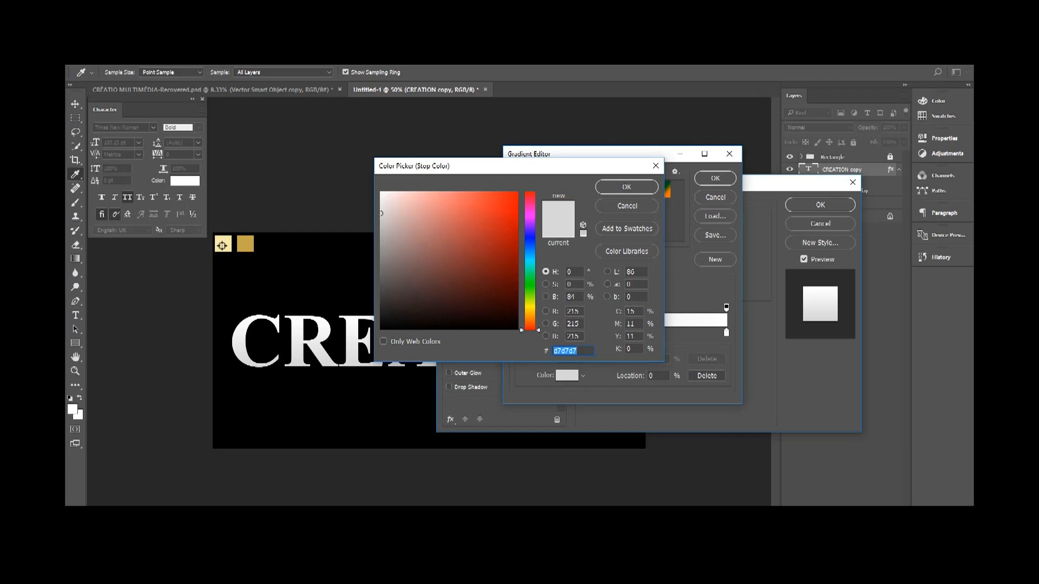
{"action": "left_click", "coordinate": [223, 244]}
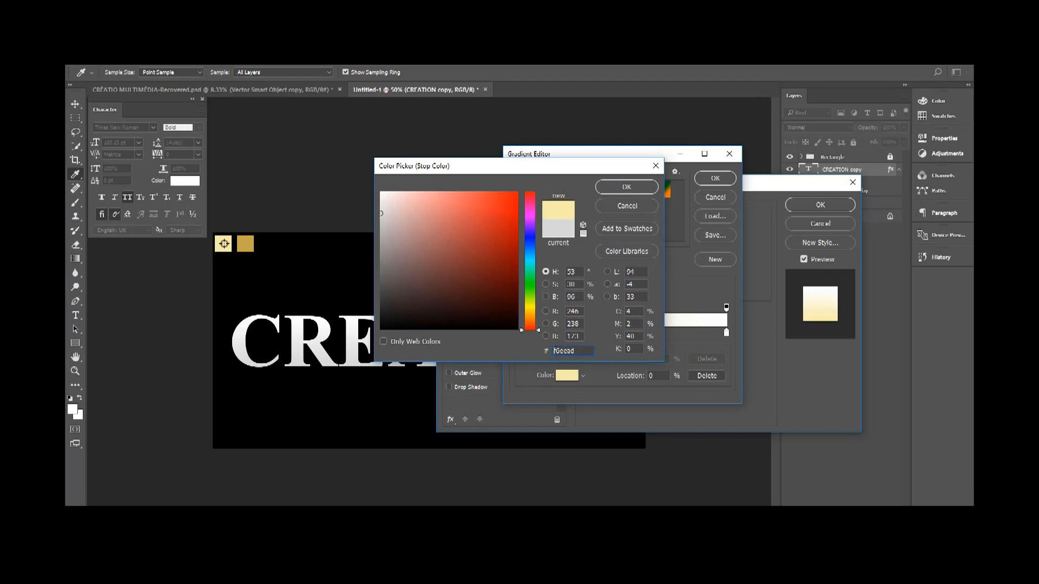
{"action": "left_click", "coordinate": [639, 188]}
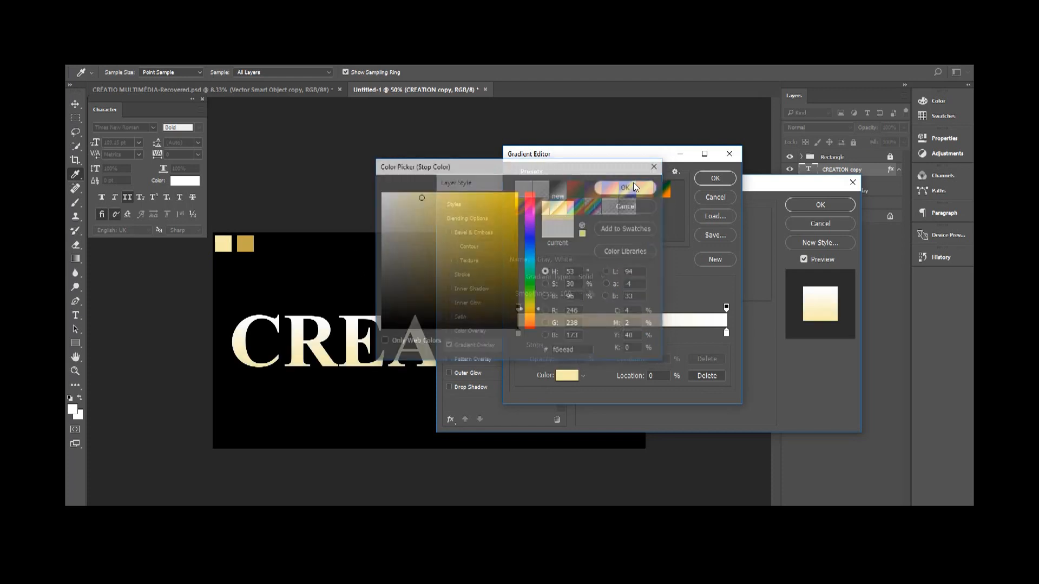
Set the gradient's 100% color stop to the darker gold swatch's color (c1ac51) and change the overlay style to Reflected
{"action": "left_click", "coordinate": [726, 334]}
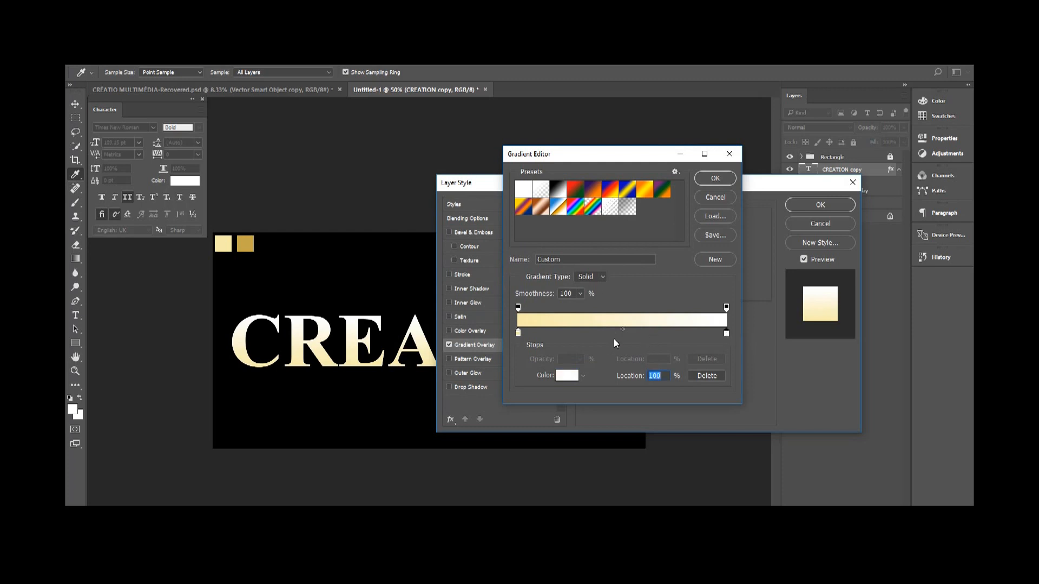
{"action": "left_click", "coordinate": [567, 378]}
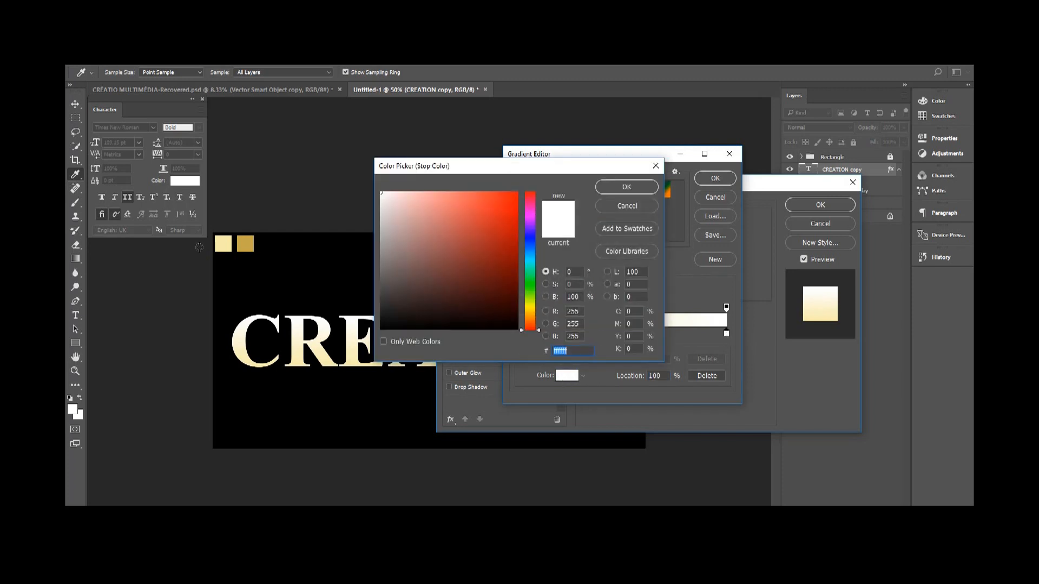
{"action": "left_click", "coordinate": [245, 244]}
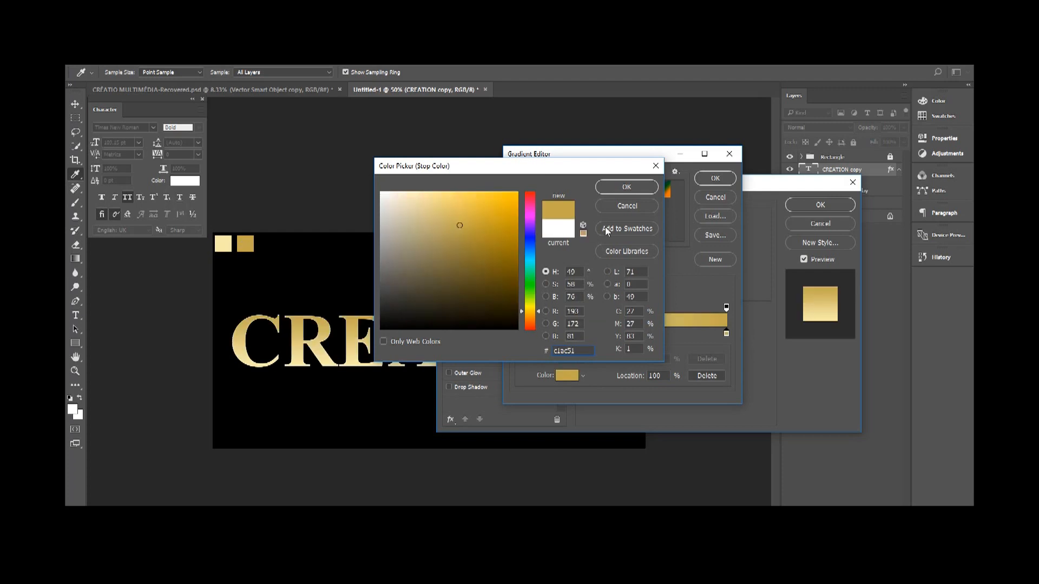
{"action": "left_click", "coordinate": [615, 184]}
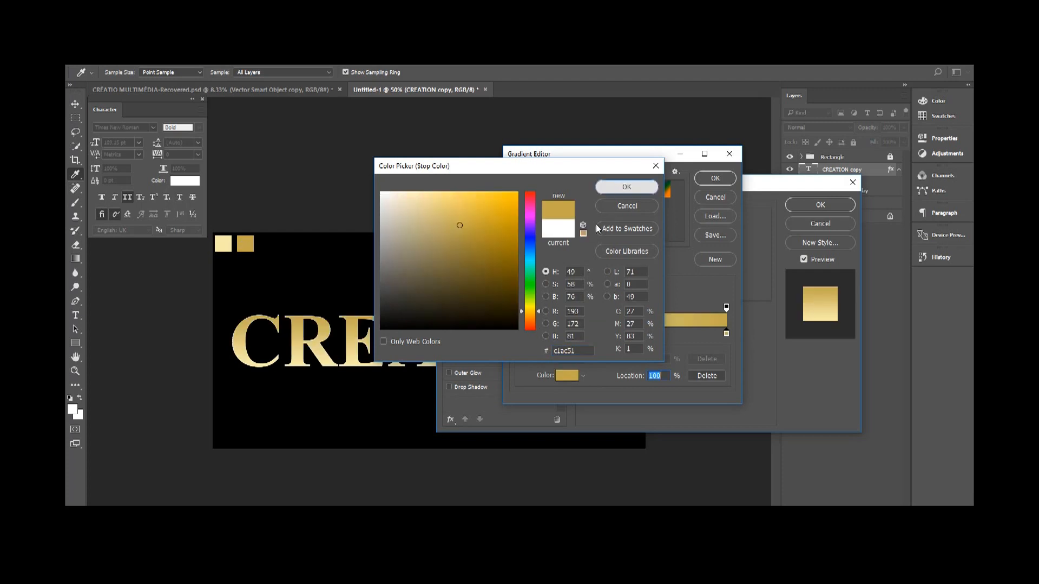
{"action": "left_click", "coordinate": [716, 179]}
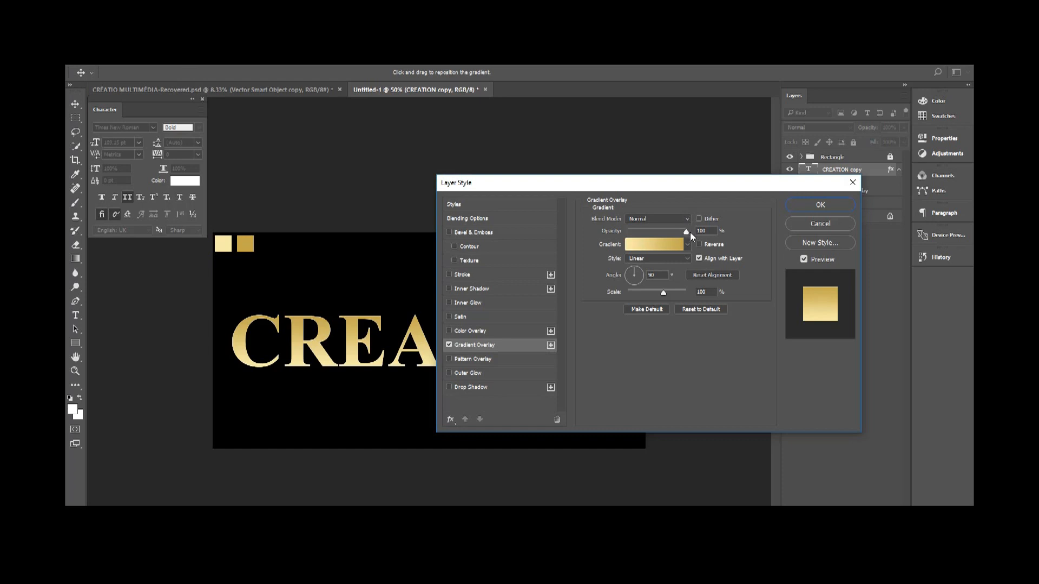
{"action": "left_click", "coordinate": [644, 258]}
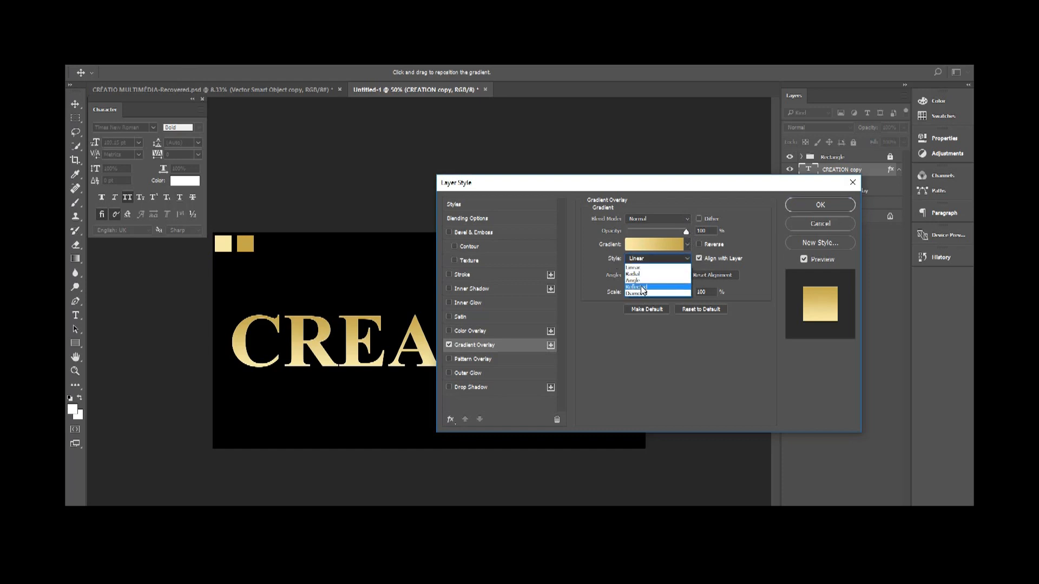
{"action": "left_click", "coordinate": [643, 287]}
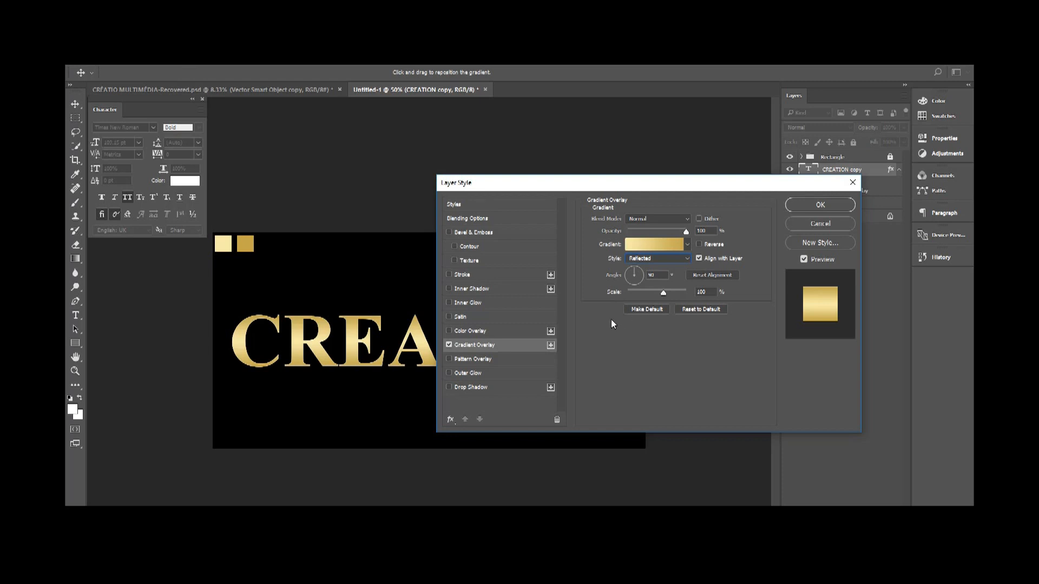
Add Bevel & Emboss to the CREATION copy layer with the Chisel Hard technique and a depth of 170%
{"action": "left_click", "coordinate": [458, 233]}
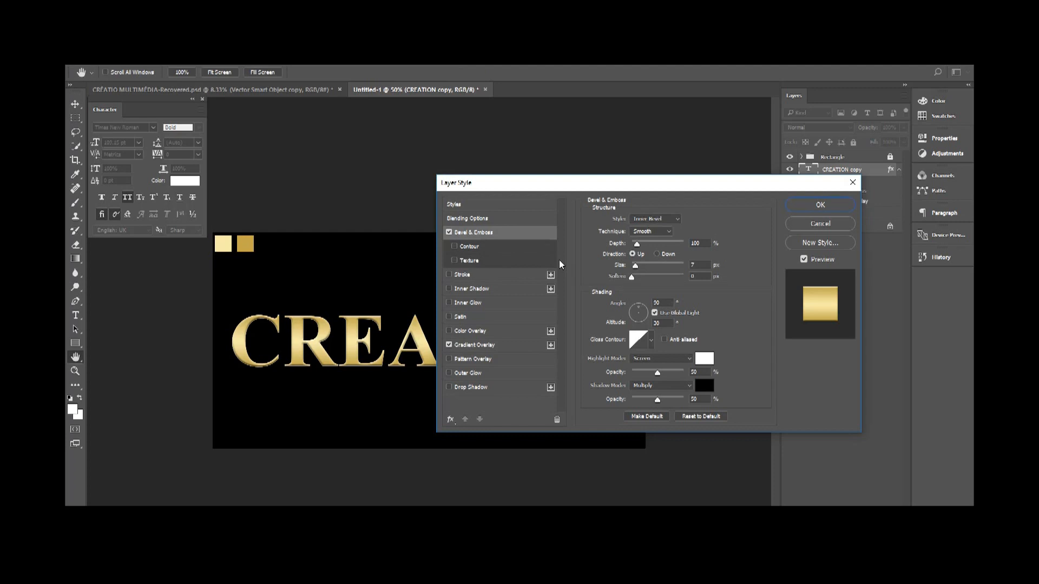
{"action": "left_click", "coordinate": [644, 233]}
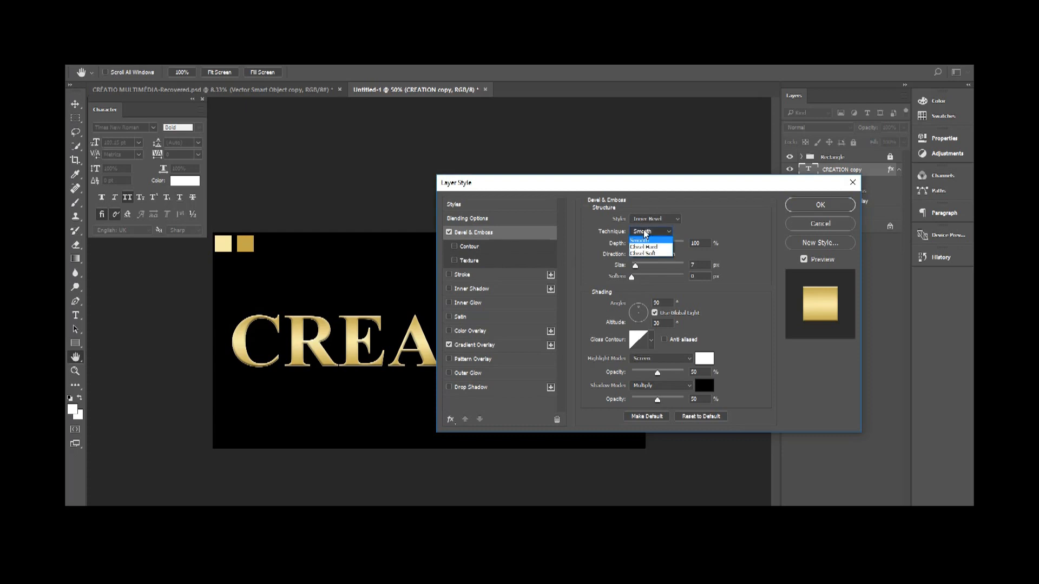
{"action": "left_click", "coordinate": [645, 247]}
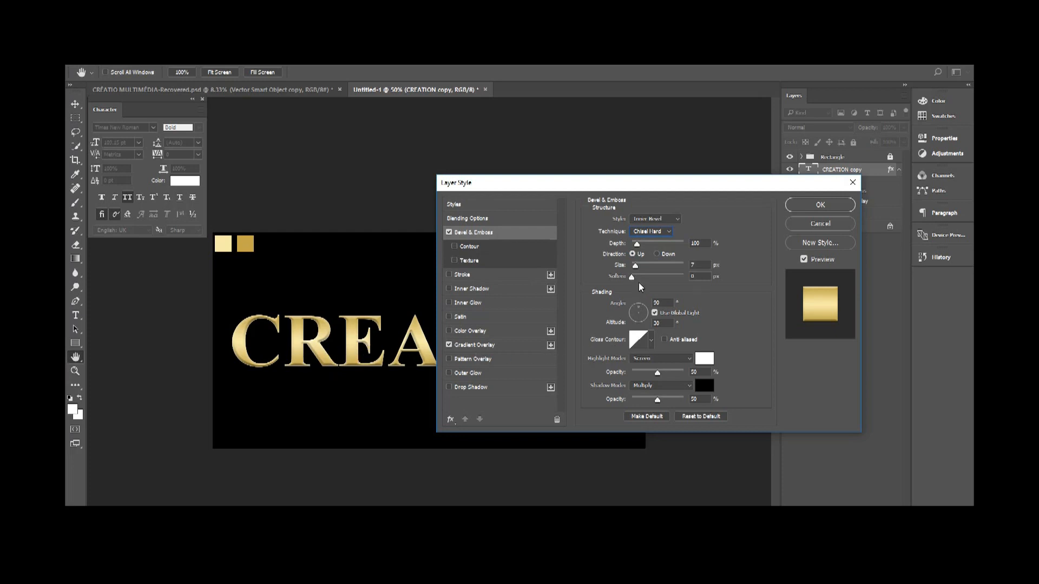
{"action": "double_click", "coordinate": [702, 243]}
{"action": "type", "text": "170"}
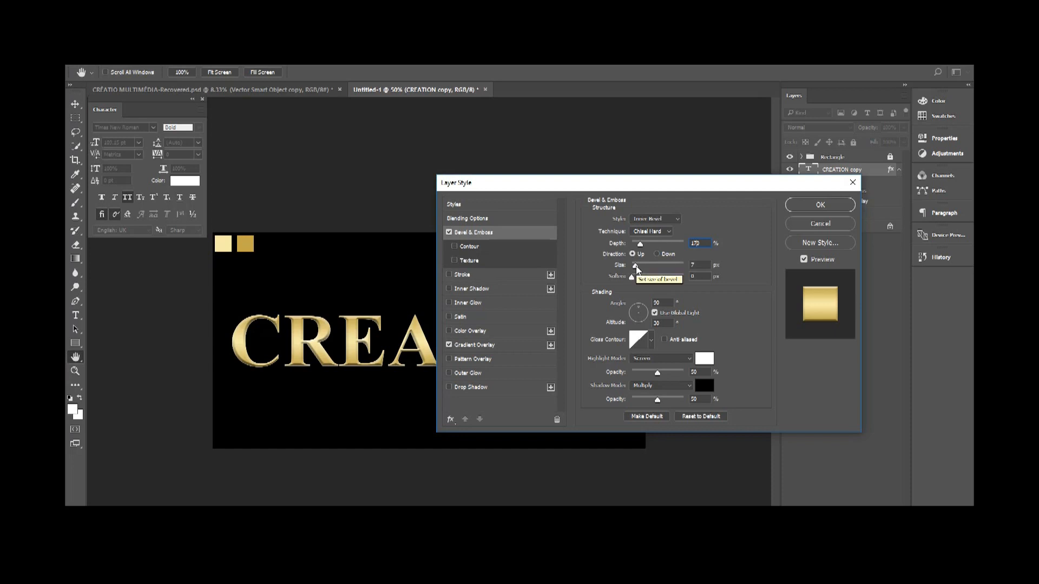
Set the bevel size to 42 px and its shading angle to 120°
{"action": "left_click_drag", "start_coordinate": [636, 269], "coordinate": [662, 266]}
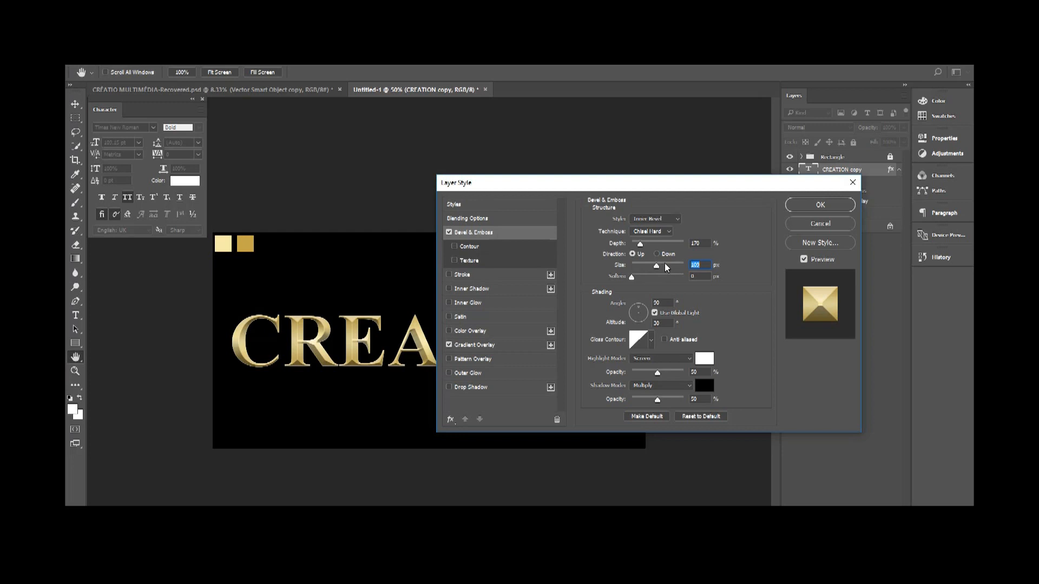
{"action": "type", "text": "42"}
{"action": "double_click", "coordinate": [658, 303]}
{"action": "type", "text": "120"}
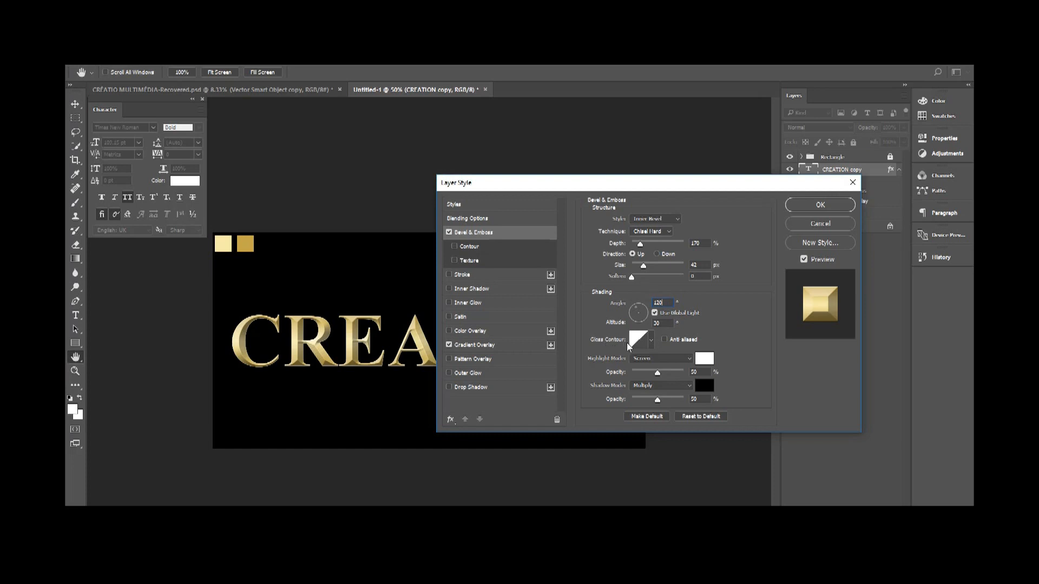
Apply the Ring - Double gloss contour to the bevel and enable anti-aliasing for it
{"action": "left_click", "coordinate": [649, 341]}
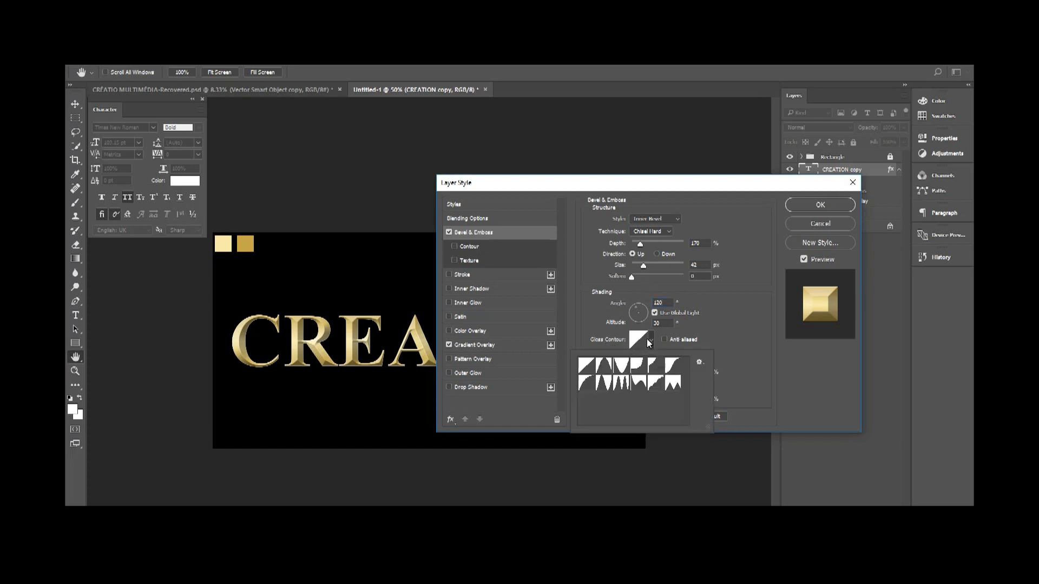
{"action": "left_click", "coordinate": [624, 384]}
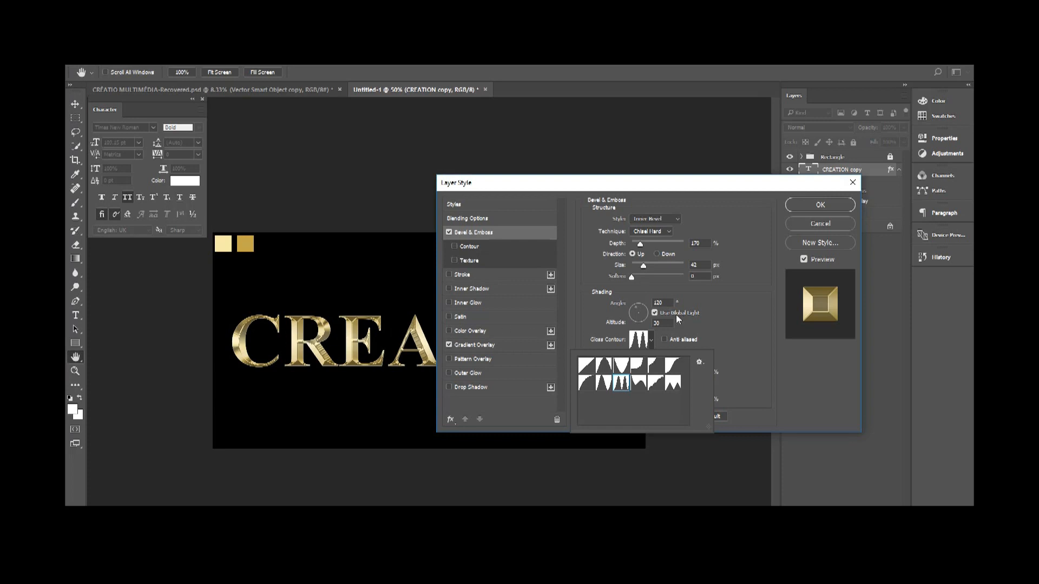
{"action": "left_click", "coordinate": [713, 327]}
{"action": "left_click", "coordinate": [671, 341]}
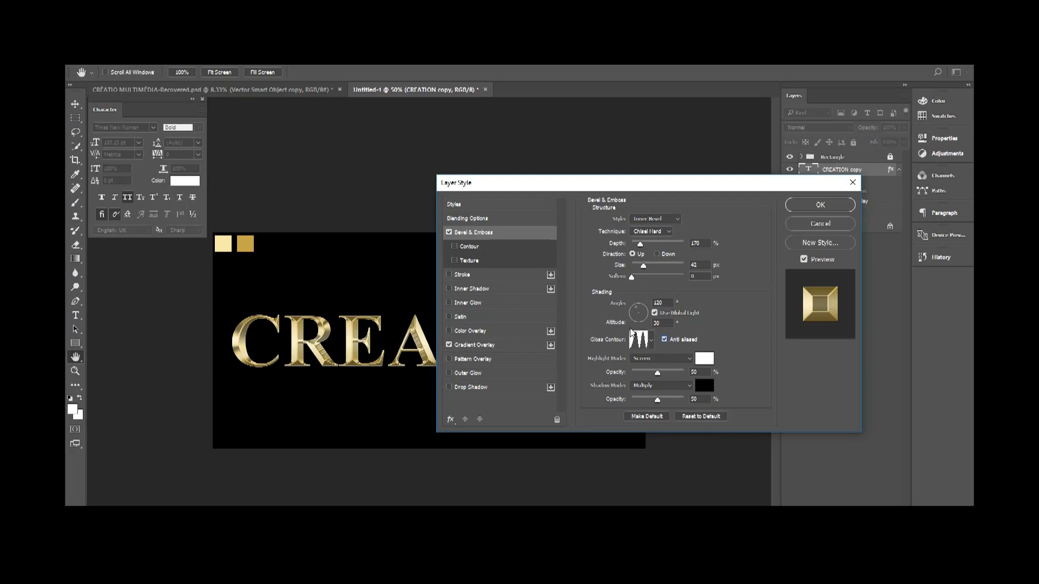
Try a larger bevel size, restore it to 42 px, and set the highlight and shadow opacities to 75% each
{"action": "key", "text": "ctrl+plus"}
{"action": "key", "text": "ctrl+plus"}
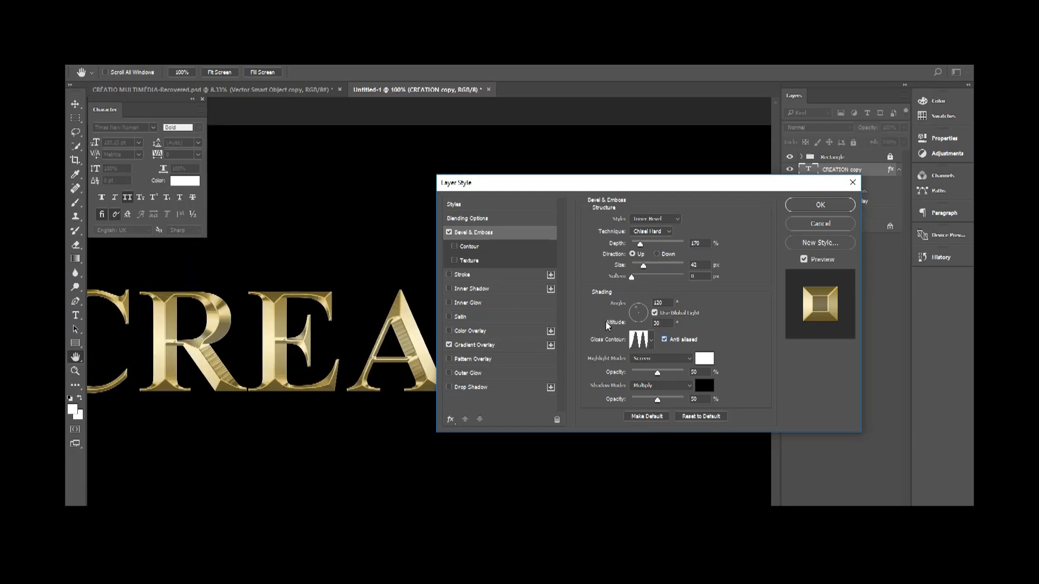
{"action": "left_click_drag", "start_coordinate": [644, 268], "coordinate": [654, 269]}
{"action": "type", "text": "42"}
{"action": "type", "text": "75"}
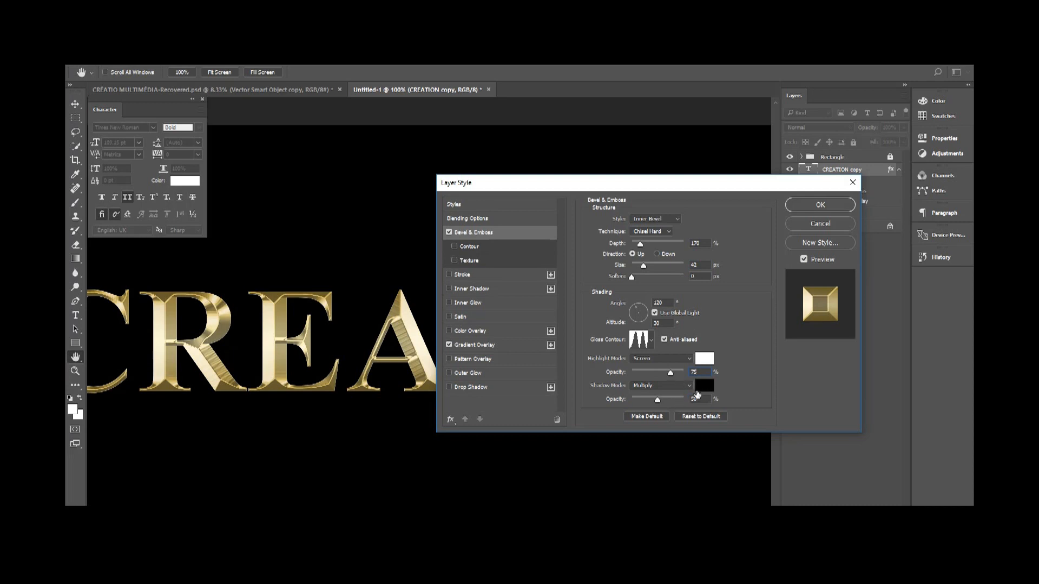
{"action": "left_click_drag", "start_coordinate": [699, 399], "coordinate": [648, 398]}
{"action": "type", "text": "75"}
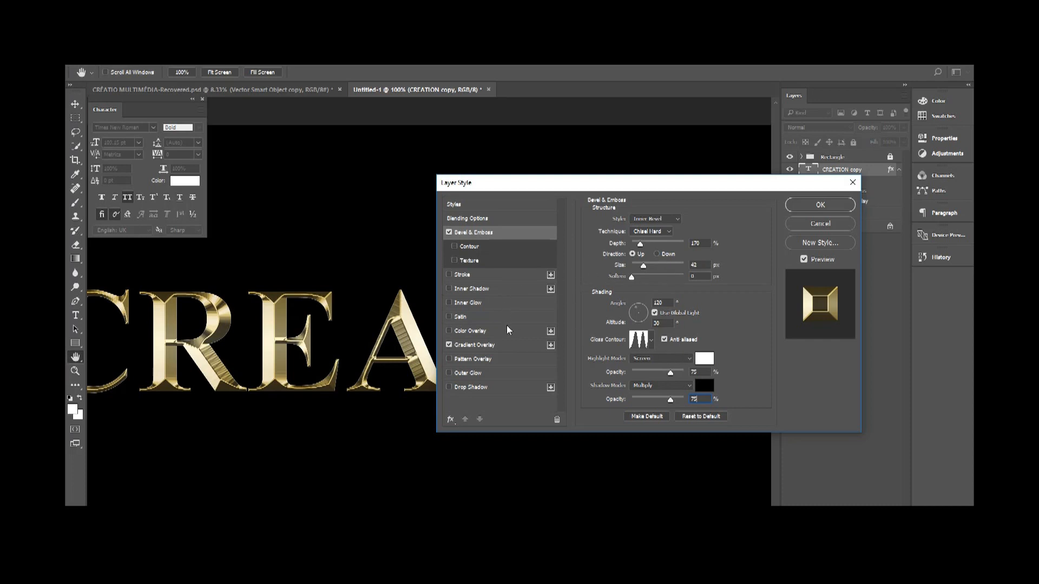
Add an Inner Glow to the CREATION copy layer with Multiply blending and 50% opacity
{"action": "left_click", "coordinate": [476, 305]}
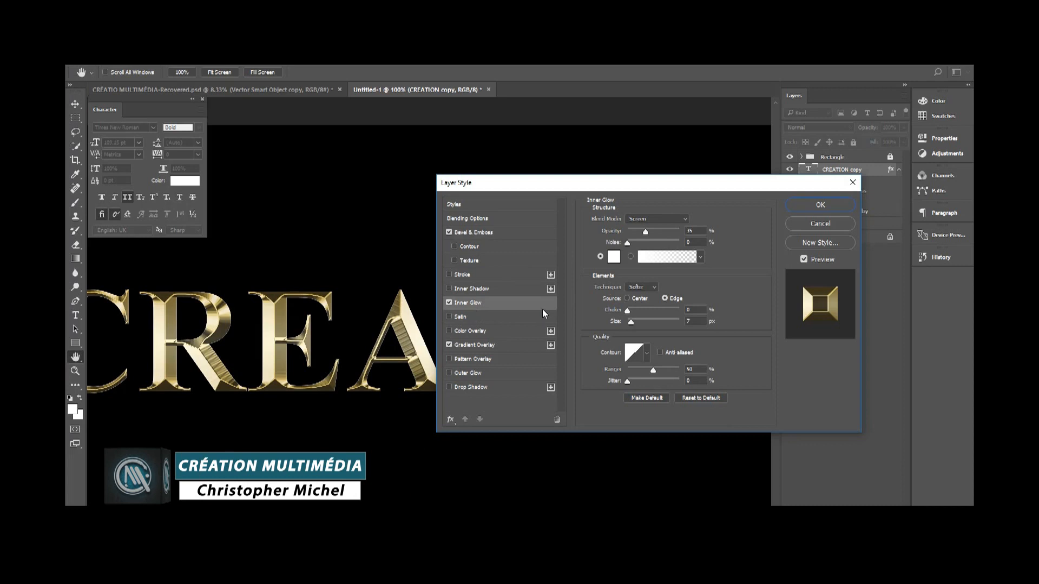
{"action": "left_click", "coordinate": [657, 218]}
{"action": "left_click", "coordinate": [656, 255]}
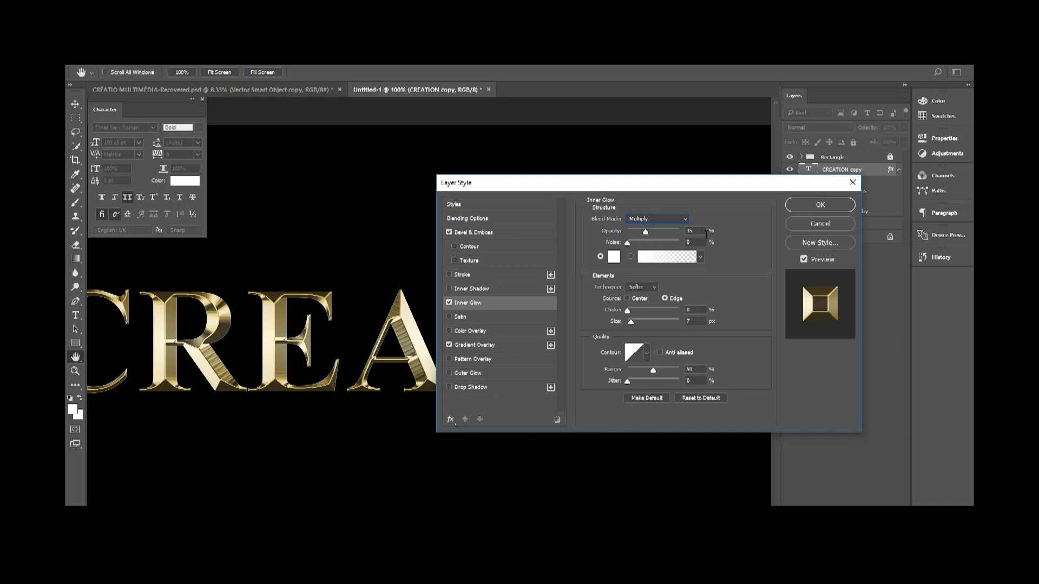
{"action": "left_click_drag", "start_coordinate": [704, 229], "coordinate": [663, 229]}
{"action": "type", "text": "50"}
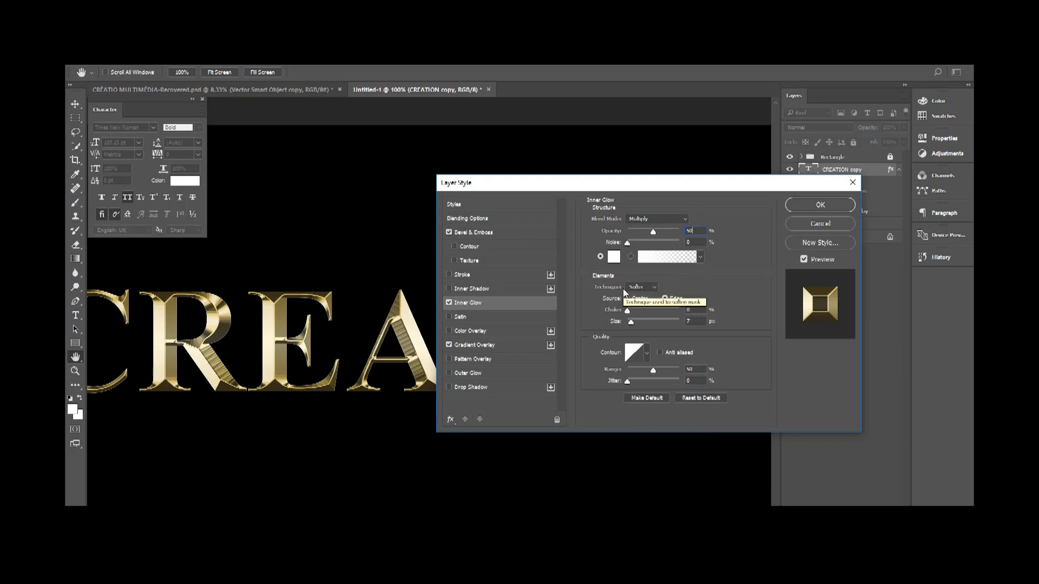
{"action": "left_click", "coordinate": [614, 257]}
{"action": "left_click", "coordinate": [617, 252]}
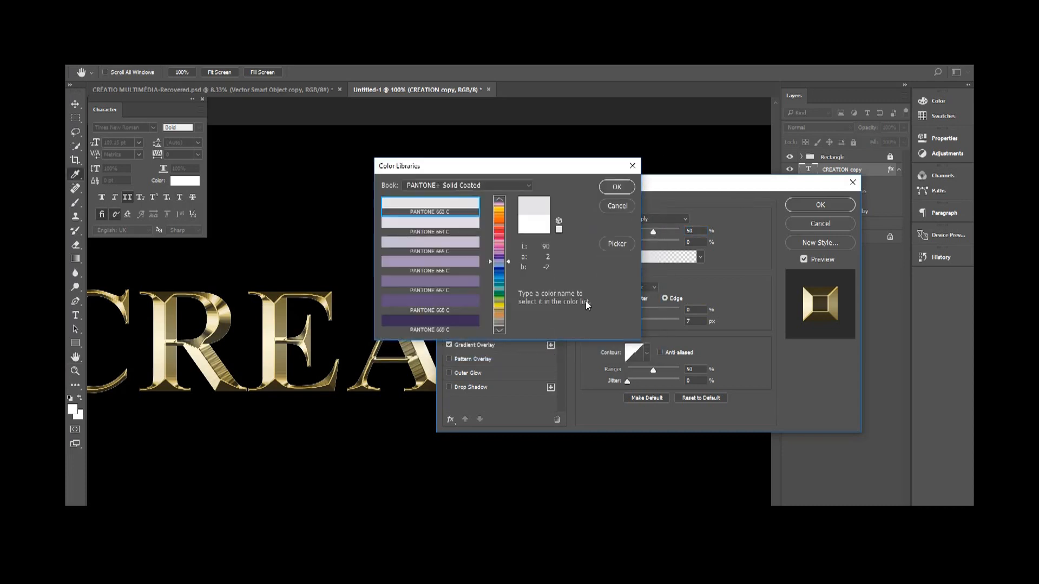
{"action": "left_click", "coordinate": [618, 206]}
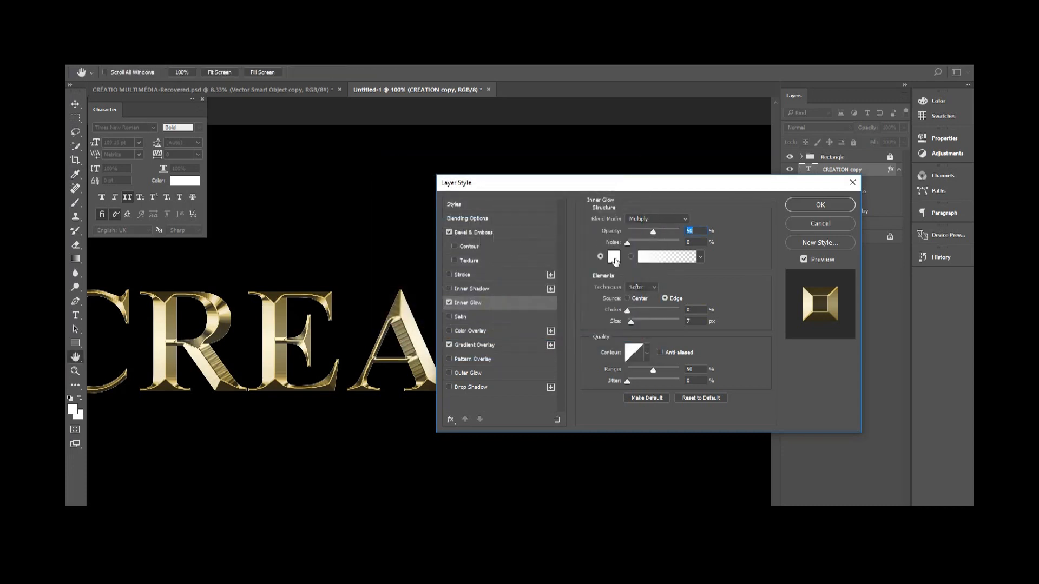
Set the inner glow color to orange E8801F
{"action": "left_click", "coordinate": [617, 258]}
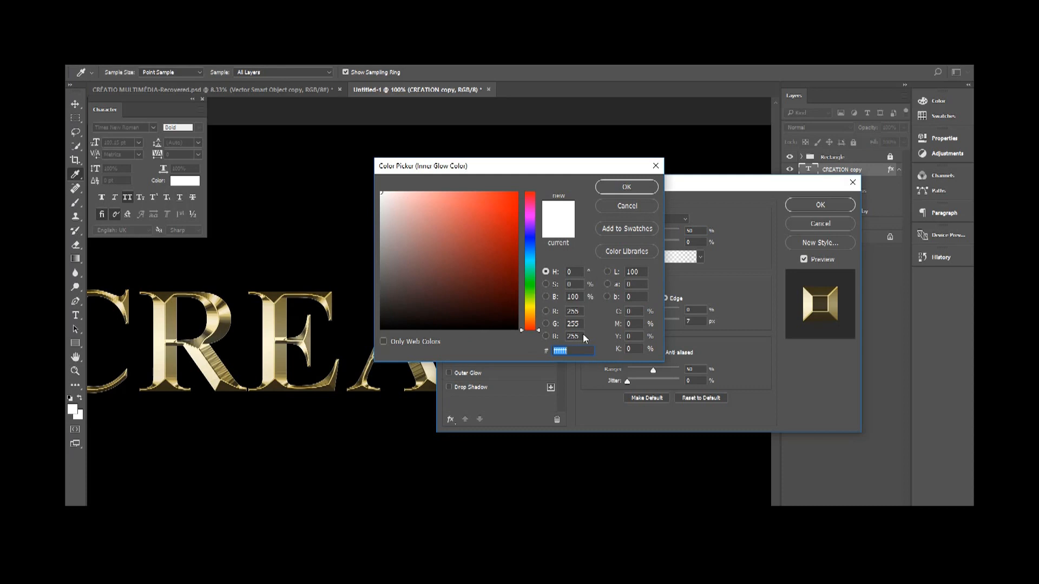
{"action": "type", "text": "E8"}
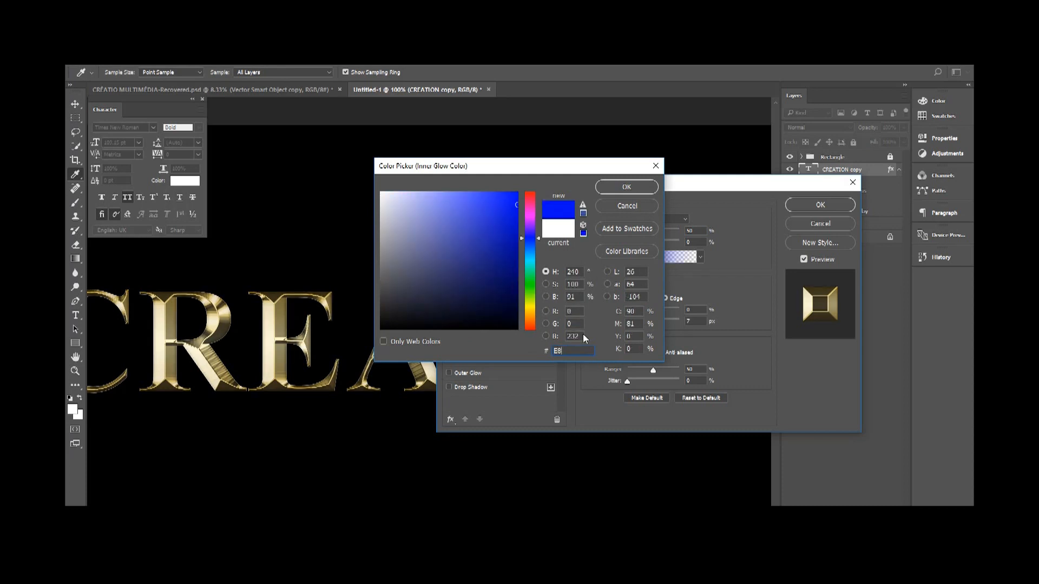
{"action": "type", "text": "801F"}
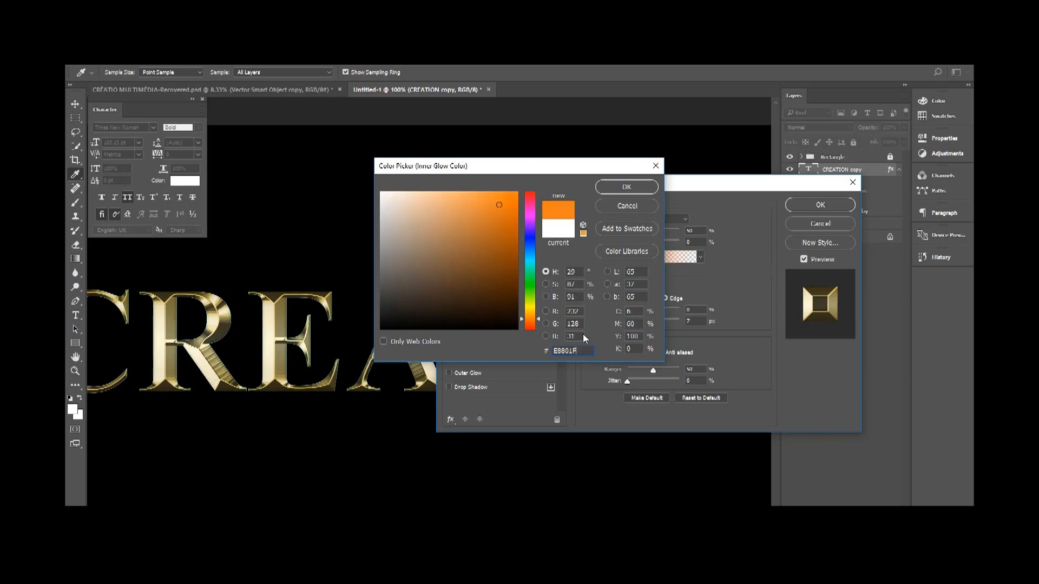
{"action": "left_click", "coordinate": [610, 188]}
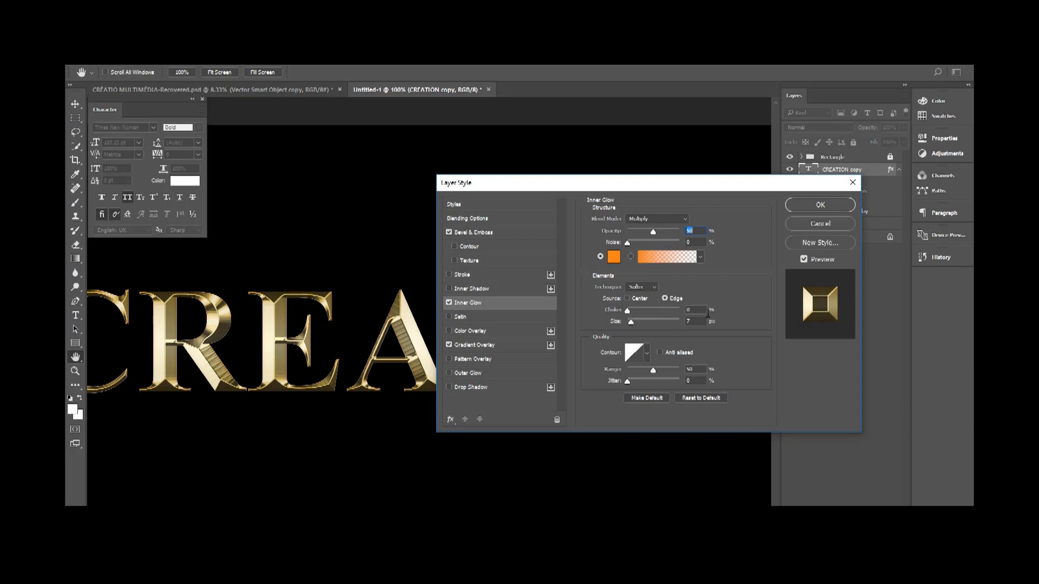
Increase the inner glow size to 70 px, apply the layer style, and collapse the CREATION copy effects
{"action": "left_click", "coordinate": [695, 322]}
{"action": "left_click_drag", "start_coordinate": [632, 323], "coordinate": [648, 326]}
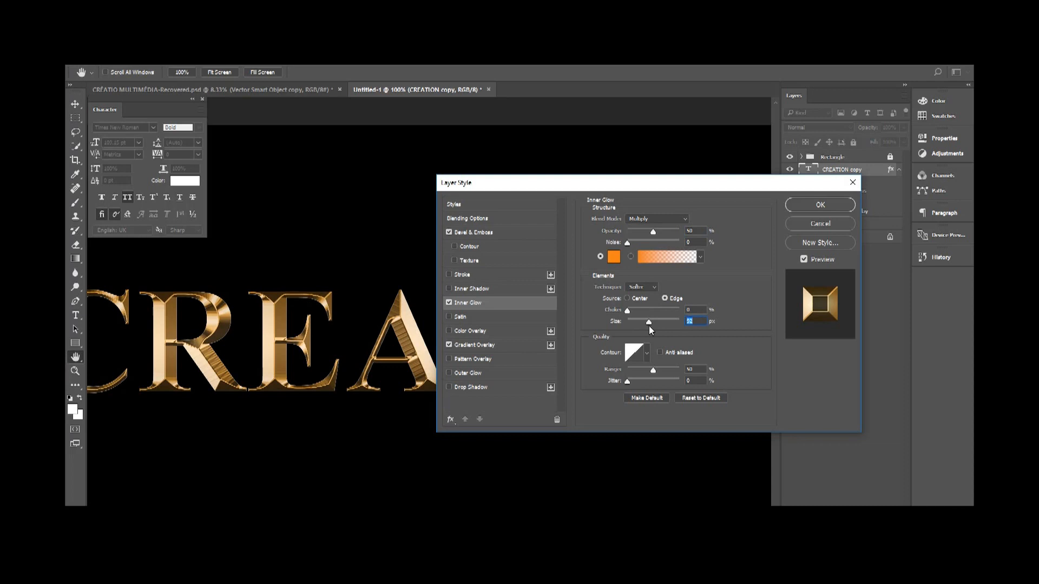
{"action": "left_click_drag", "start_coordinate": [648, 324], "coordinate": [646, 322]}
{"action": "key", "text": "ctrl+minus"}
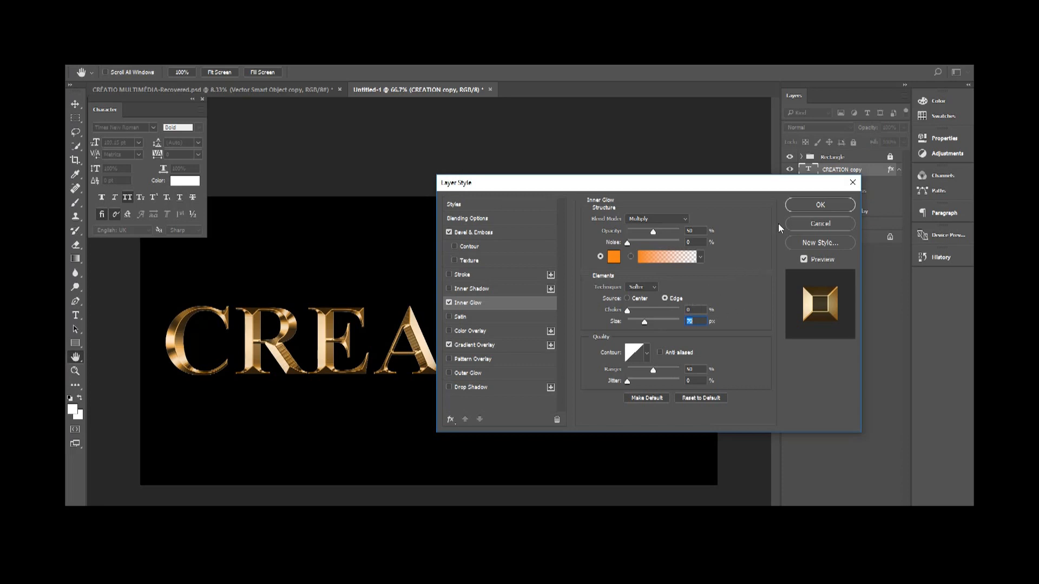
{"action": "left_click", "coordinate": [797, 205]}
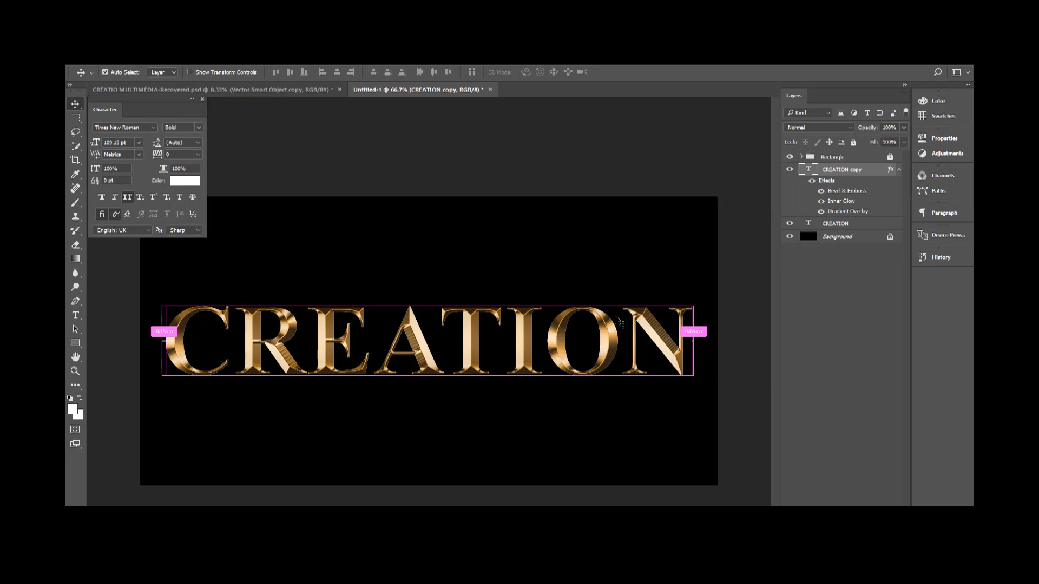
{"action": "key", "text": "ctrl+minus"}
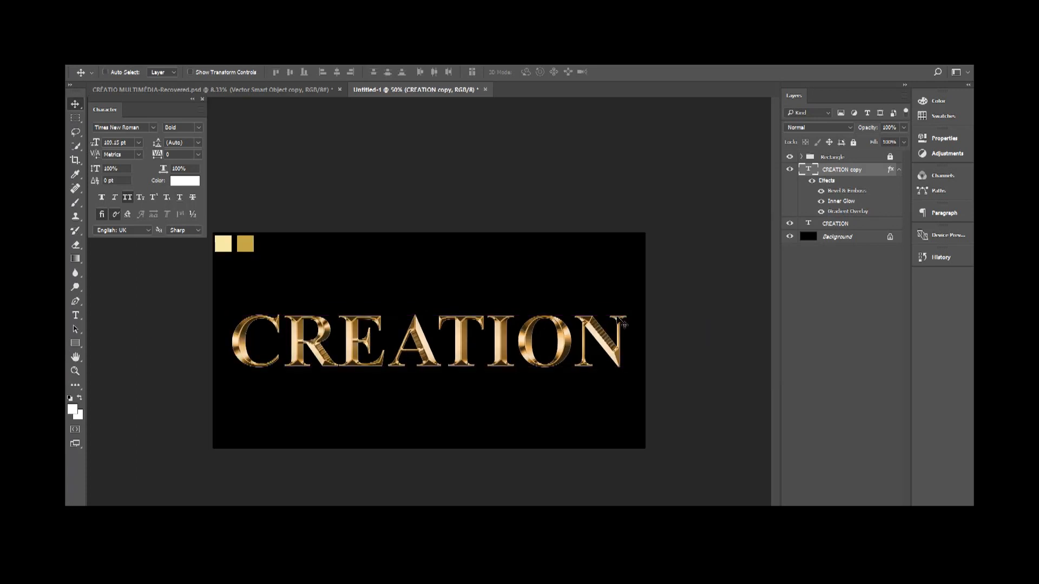
{"action": "key", "text": "ctrl+plus"}
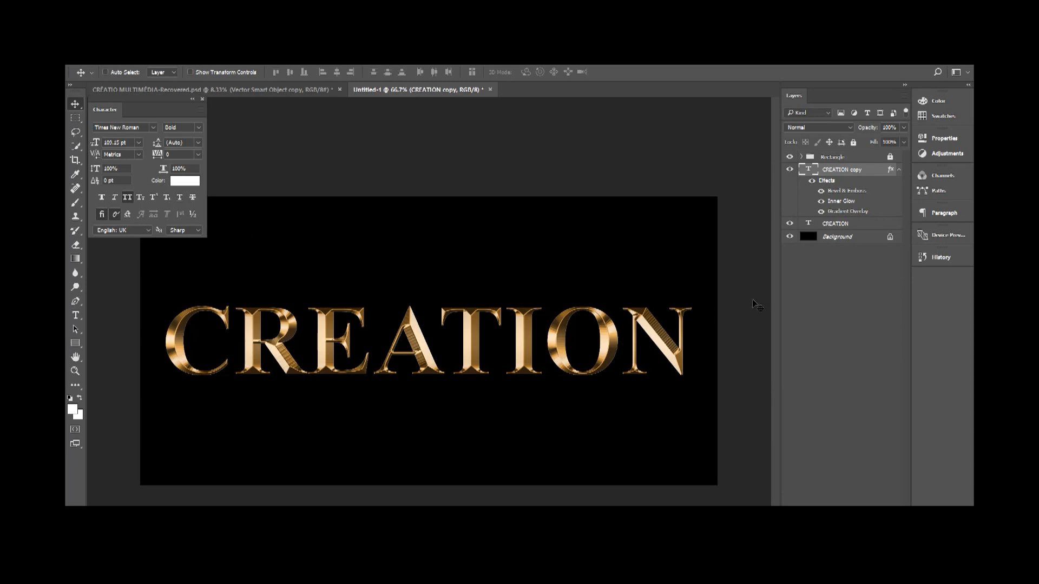
{"action": "left_click", "coordinate": [899, 170]}
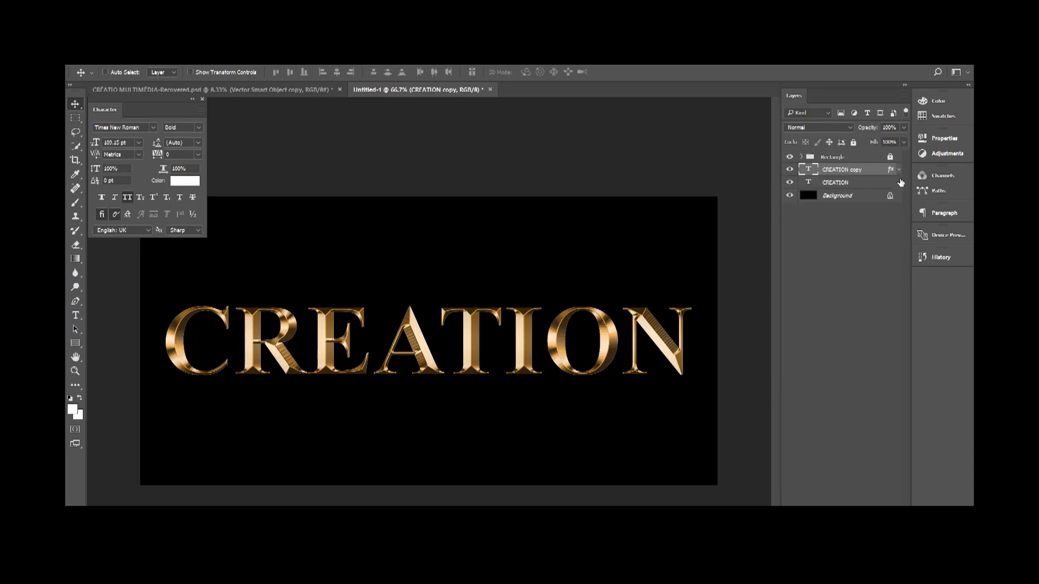
Add an 8 px stroke positioned outside to the original CREATION text layer
{"action": "left_click", "coordinate": [853, 187]}
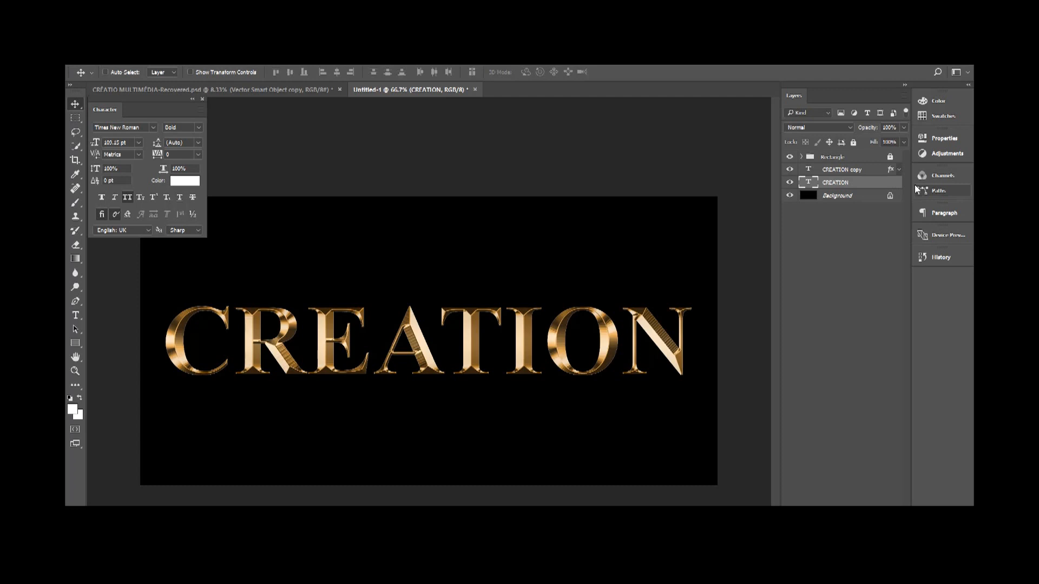
{"action": "double_click", "coordinate": [868, 188]}
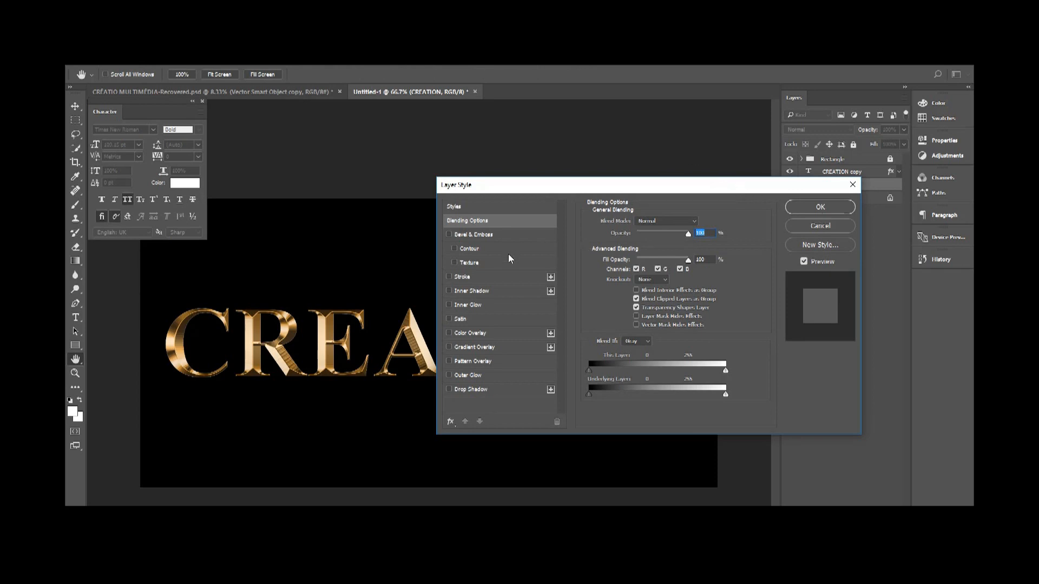
{"action": "left_click", "coordinate": [499, 278]}
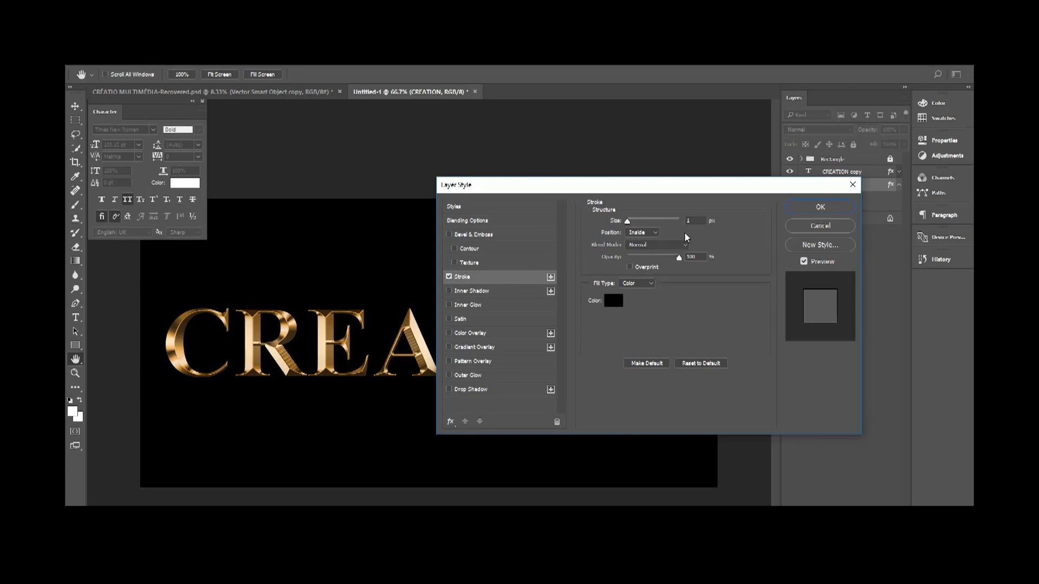
{"action": "left_click_drag", "start_coordinate": [693, 221], "coordinate": [635, 229]}
{"action": "type", "text": "8"}
{"action": "left_click", "coordinate": [647, 233]}
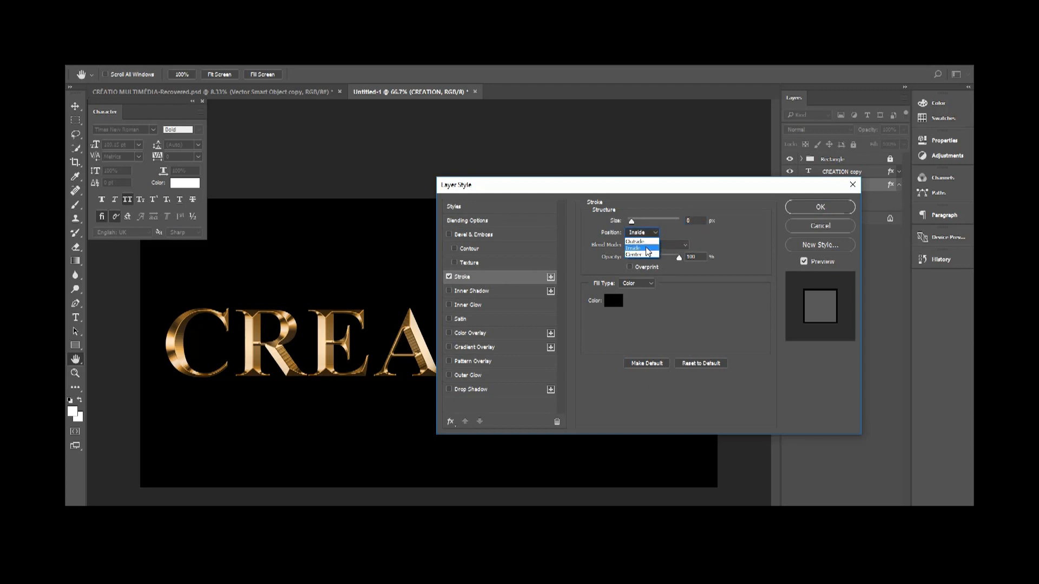
{"action": "left_click", "coordinate": [646, 245]}
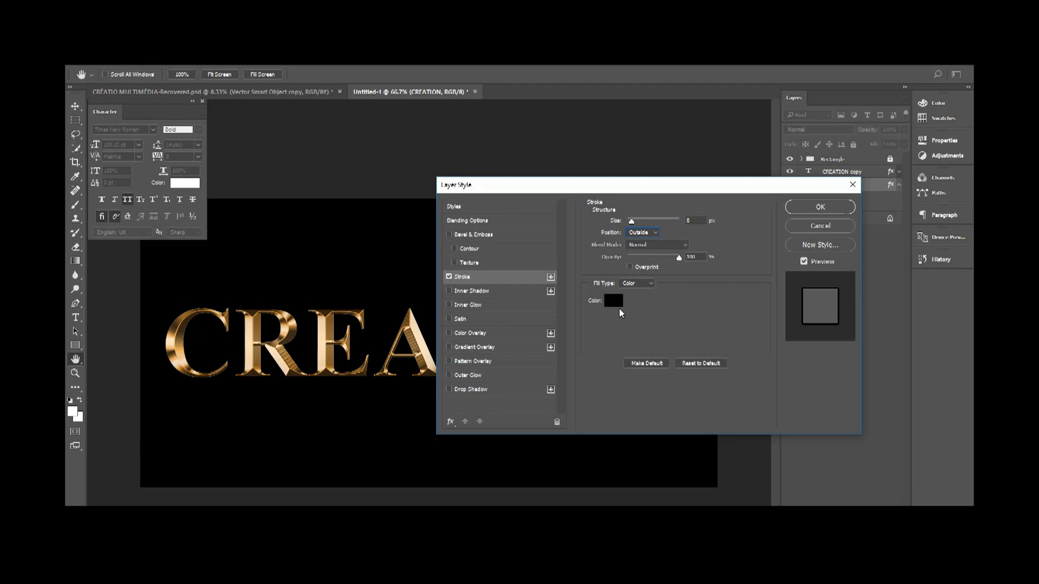
Change the stroke's fill type to Gradient and color its starting stop with the light gold swatch on the canvas
{"action": "left_click", "coordinate": [649, 285]}
{"action": "left_click", "coordinate": [645, 296]}
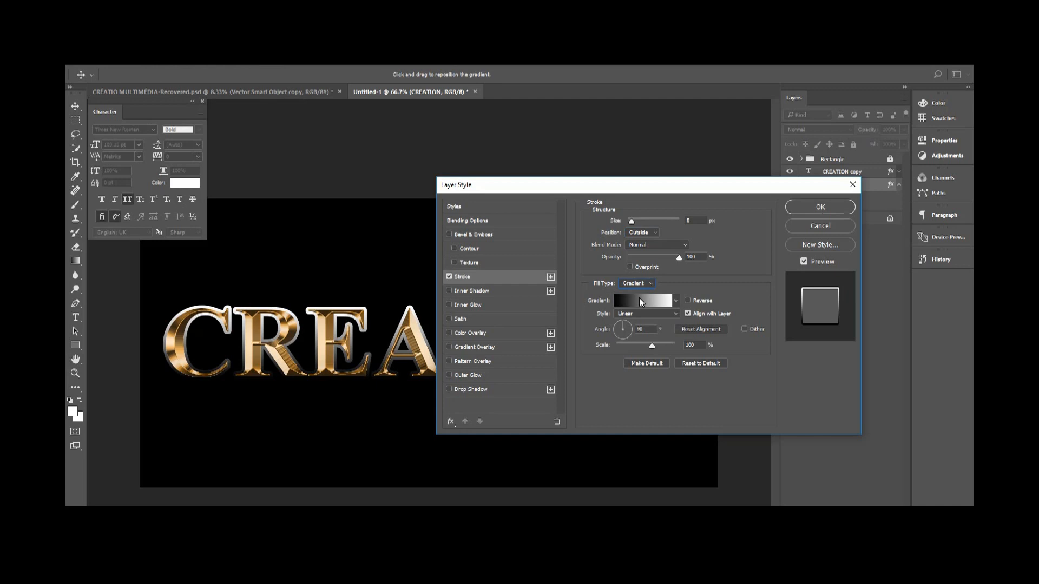
{"action": "left_click", "coordinate": [642, 302]}
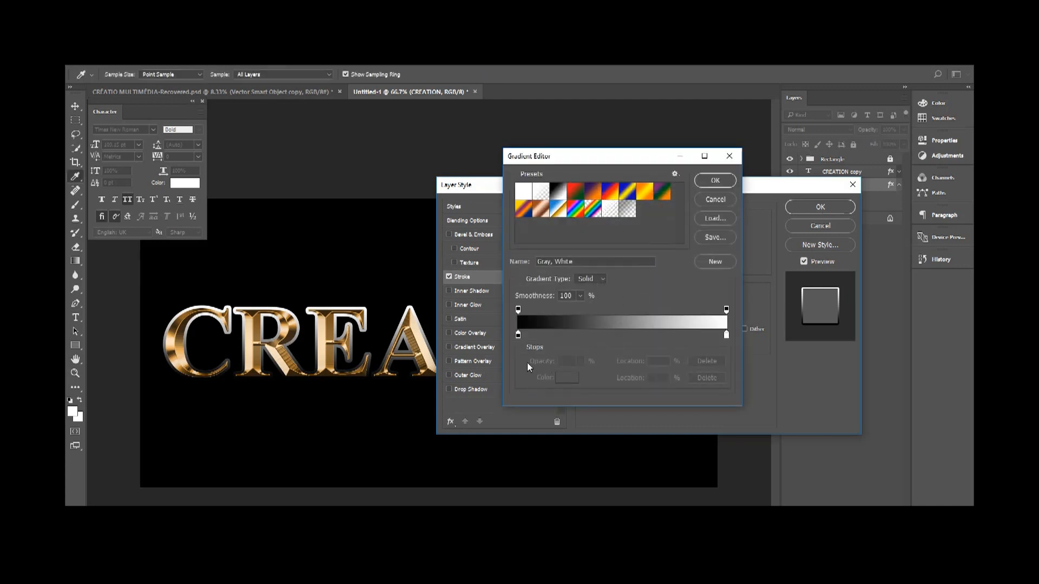
{"action": "left_click", "coordinate": [191, 102]}
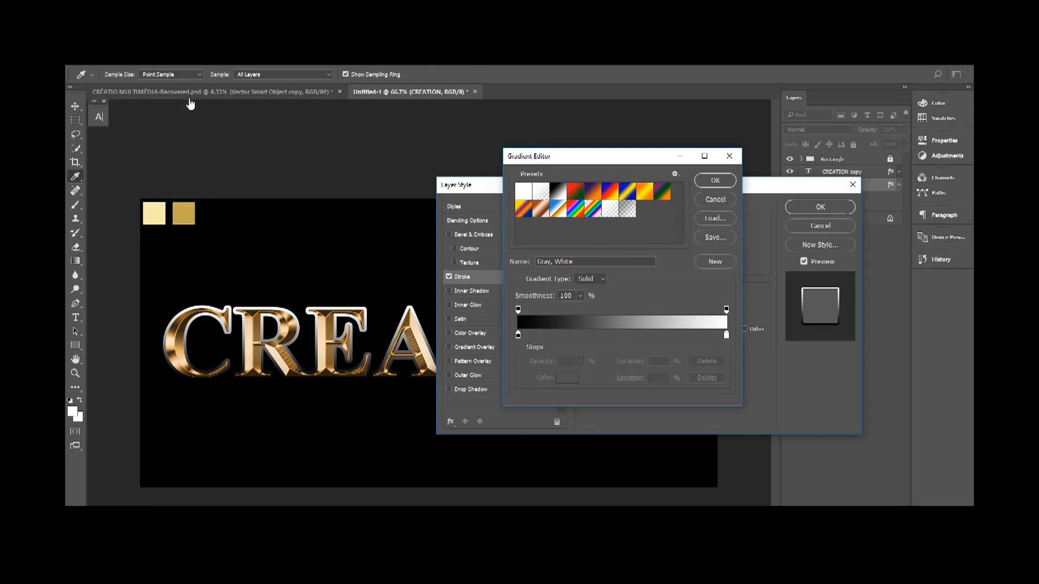
{"action": "double_click", "coordinate": [519, 335]}
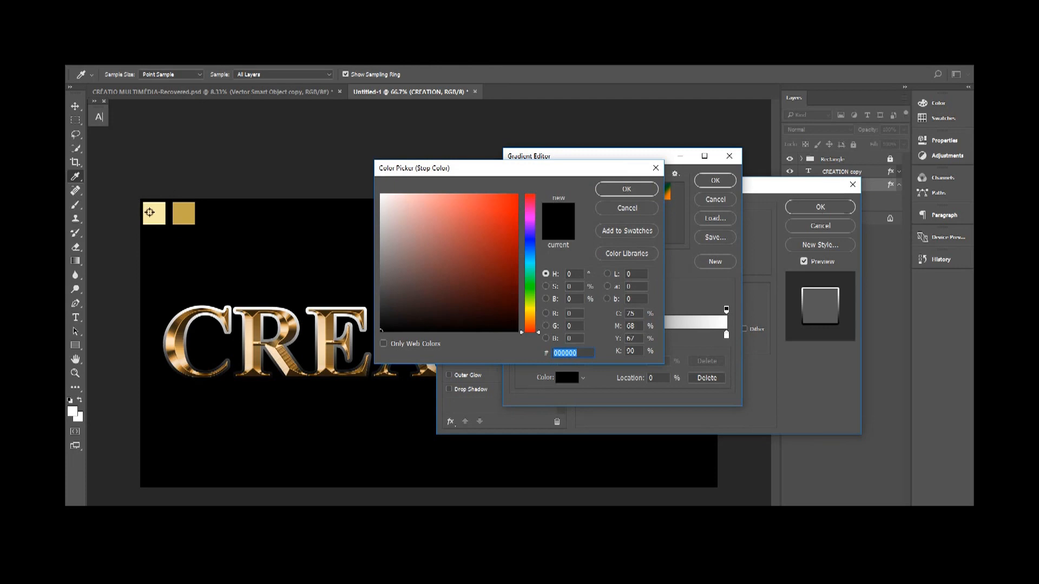
{"action": "left_click", "coordinate": [149, 212]}
{"action": "left_click", "coordinate": [622, 189]}
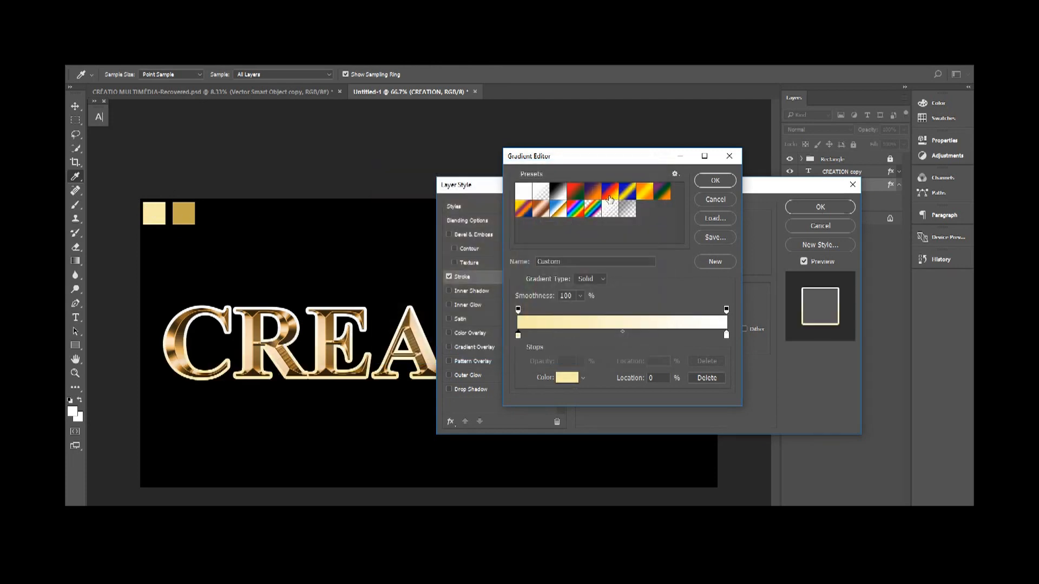
Color the stroke gradient's end stop with the darker gold swatch and set the gradient style to Reflected
{"action": "left_click", "coordinate": [727, 336]}
{"action": "left_click", "coordinate": [174, 216]}
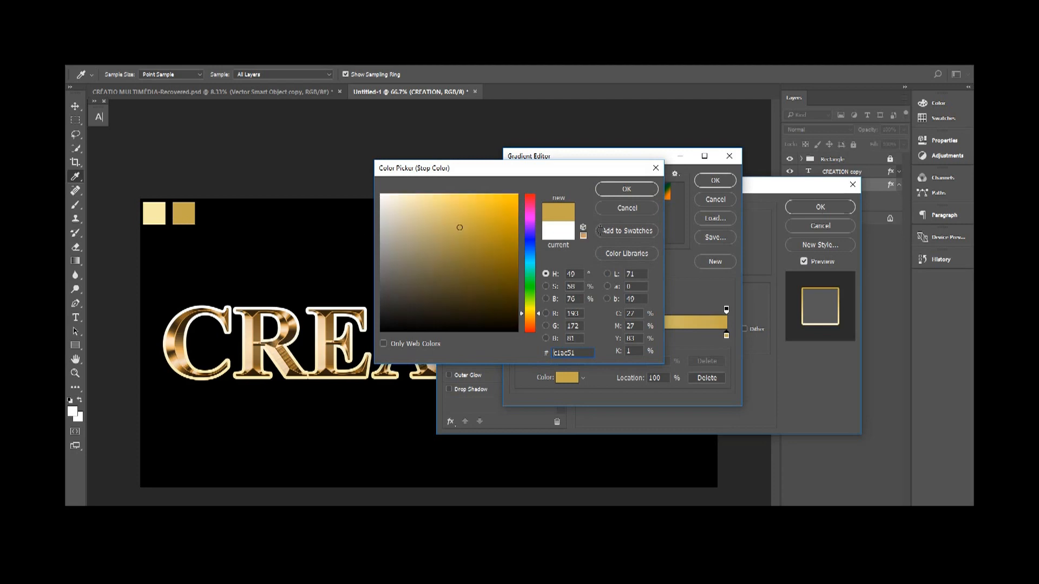
{"action": "left_click", "coordinate": [620, 190]}
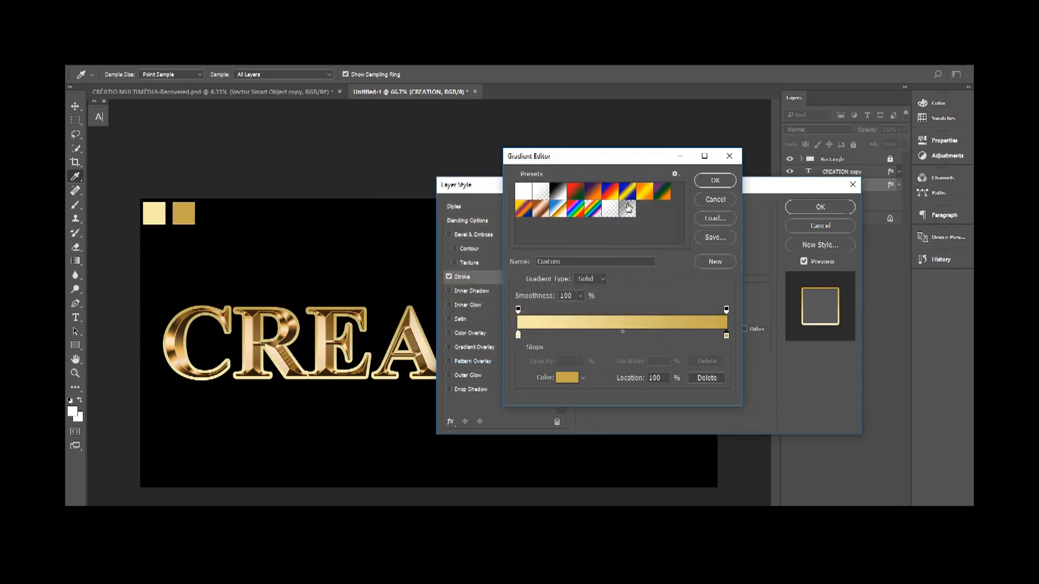
{"action": "left_click", "coordinate": [714, 183]}
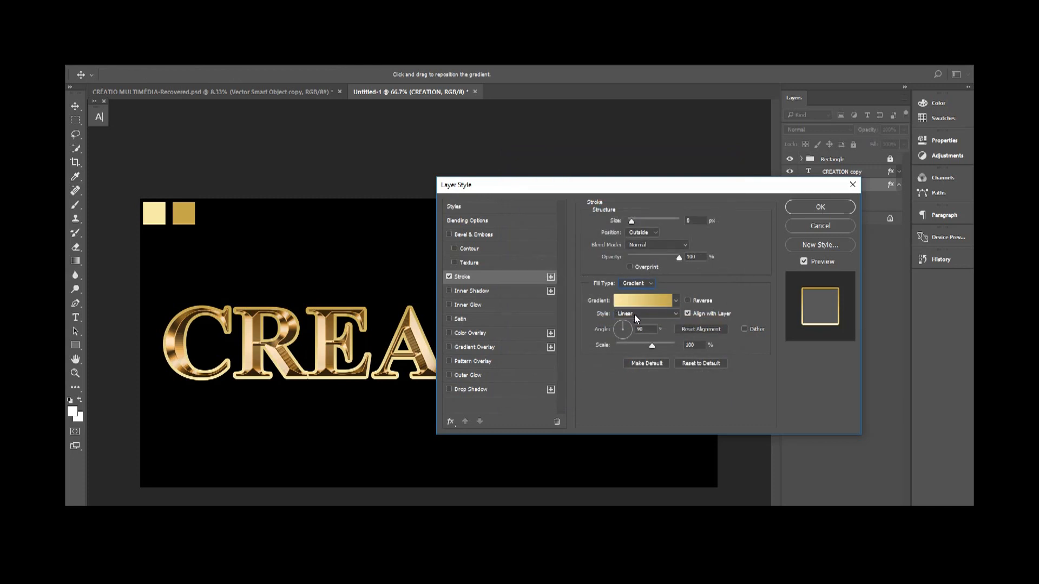
{"action": "left_click", "coordinate": [636, 316]}
{"action": "left_click", "coordinate": [640, 346]}
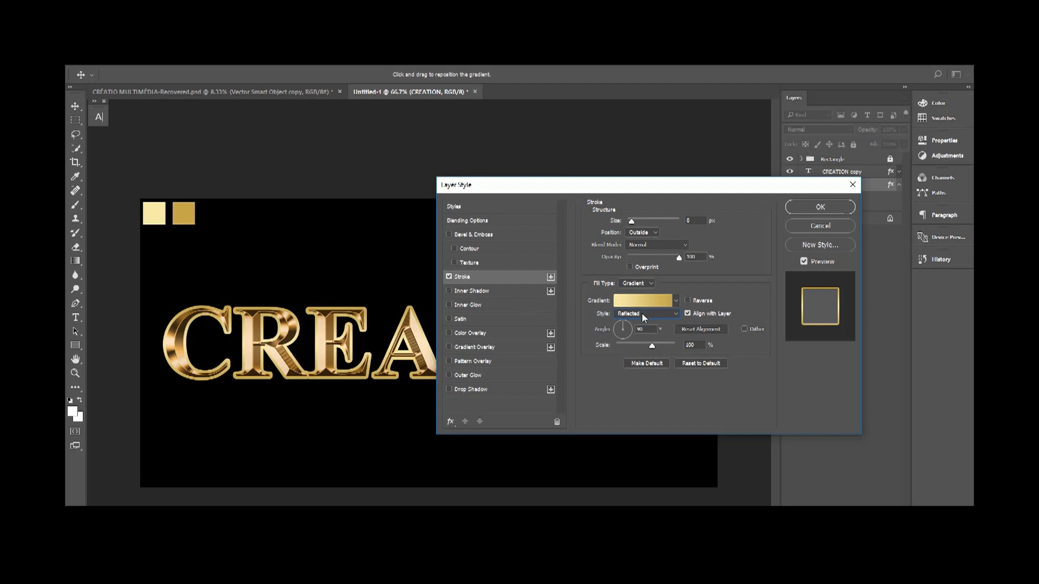
Add a Stroke Emboss bevel of 8 px to the CREATION layer, apply the style, and collapse its effects
{"action": "left_click", "coordinate": [473, 236]}
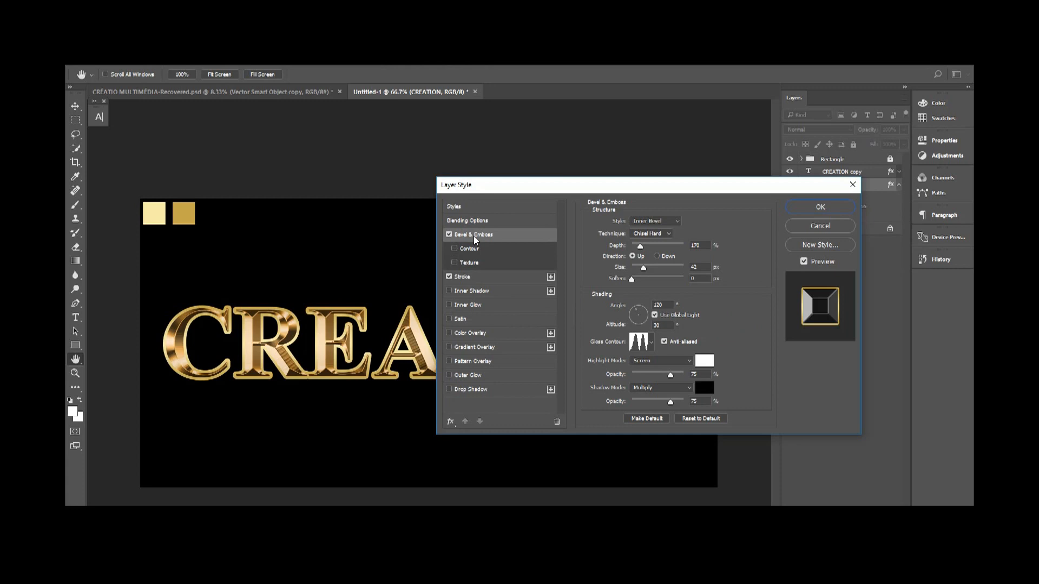
{"action": "left_click", "coordinate": [643, 222]}
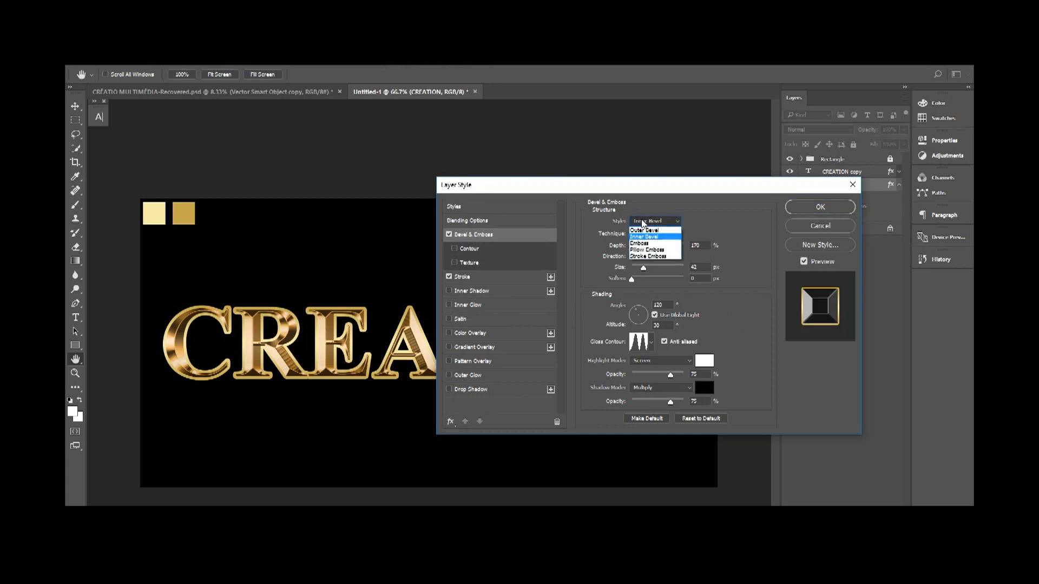
{"action": "left_click", "coordinate": [638, 258]}
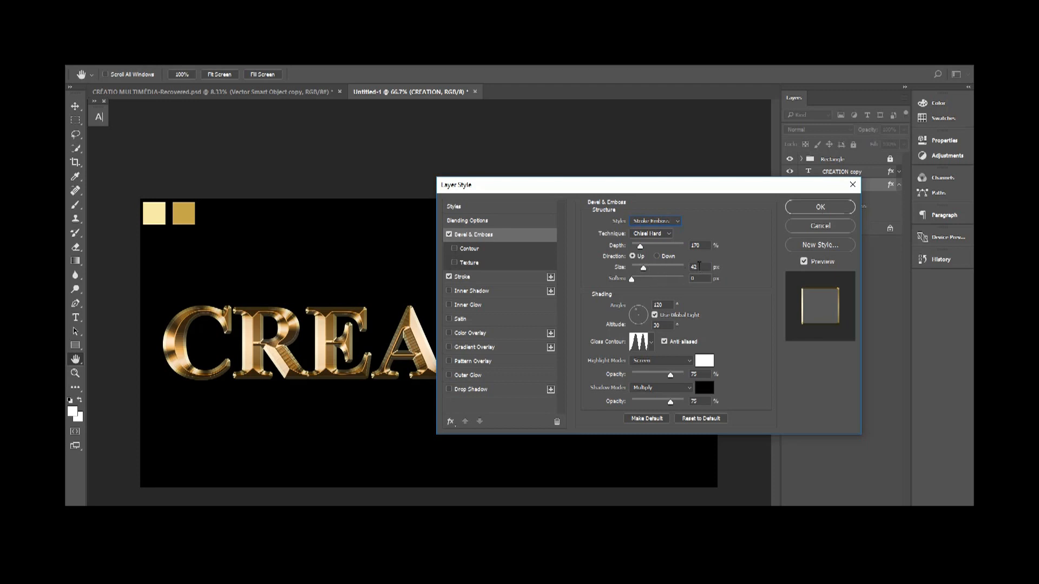
{"action": "left_click_drag", "start_coordinate": [700, 267], "coordinate": [690, 267]}
{"action": "type", "text": "8"}
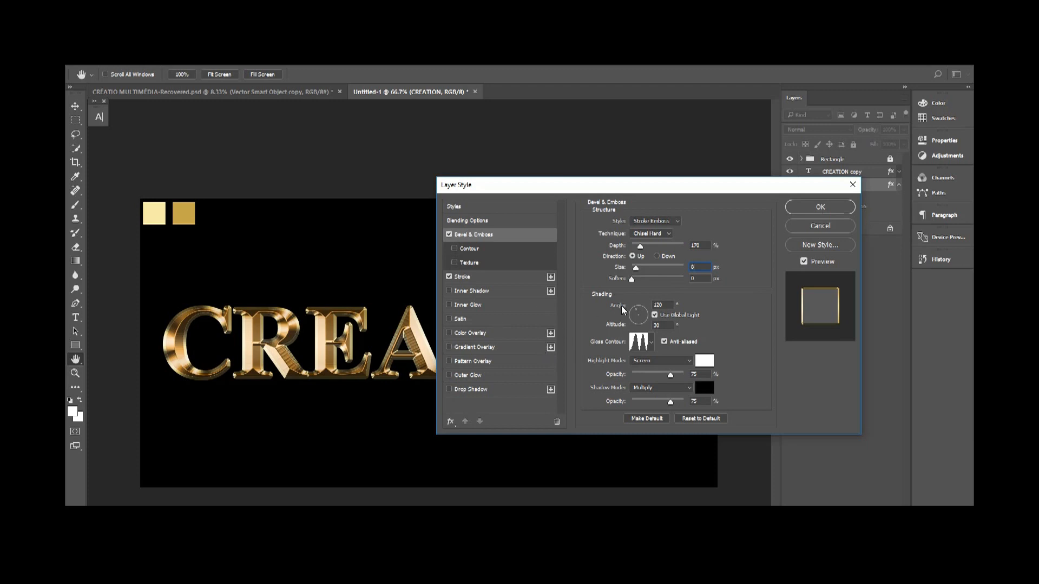
{"action": "left_click", "coordinate": [818, 208]}
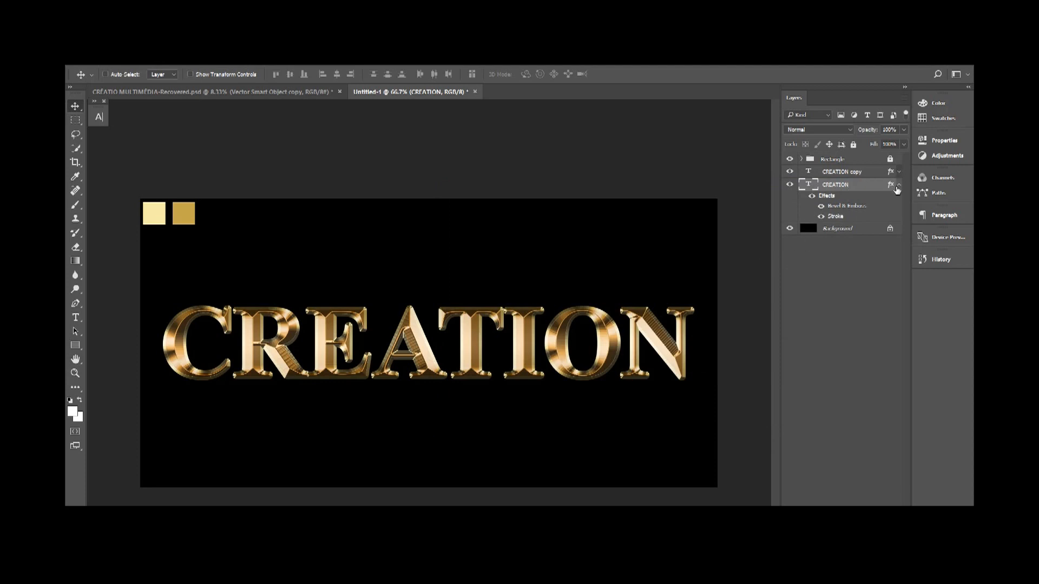
{"action": "left_click", "coordinate": [897, 186]}
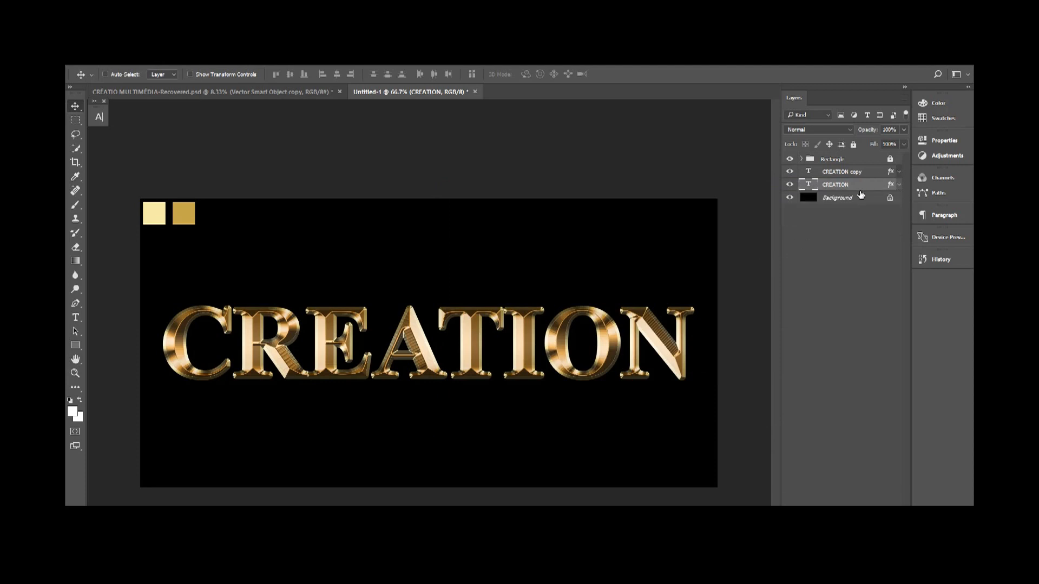
Add a Hue/Saturation adjustment layer above CREATION copy and raise its saturation to +53
{"action": "key", "text": "ctrl+minus"}
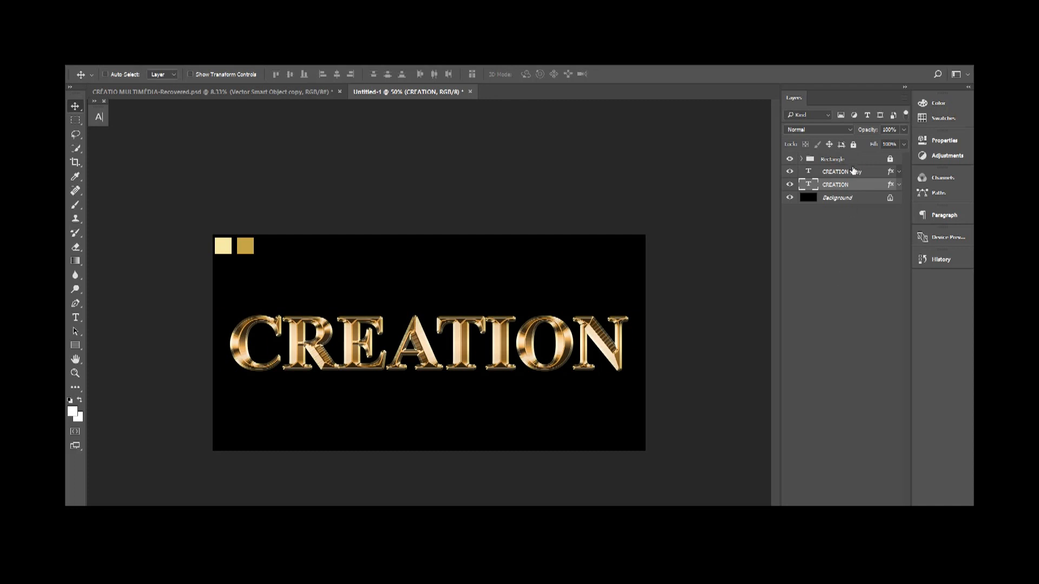
{"action": "left_click", "coordinate": [827, 172]}
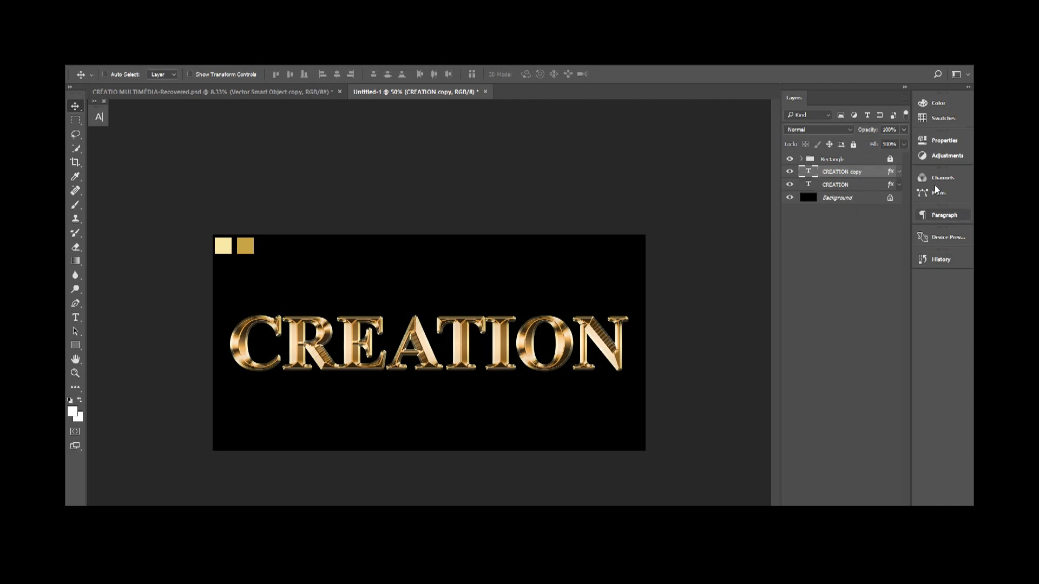
{"action": "left_click", "coordinate": [945, 158]}
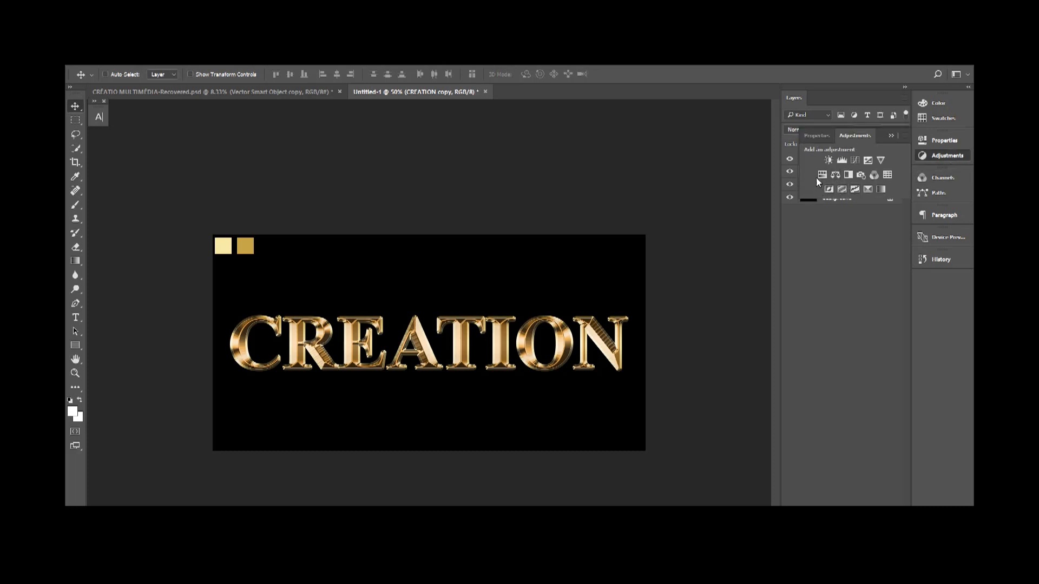
{"action": "left_click", "coordinate": [822, 176]}
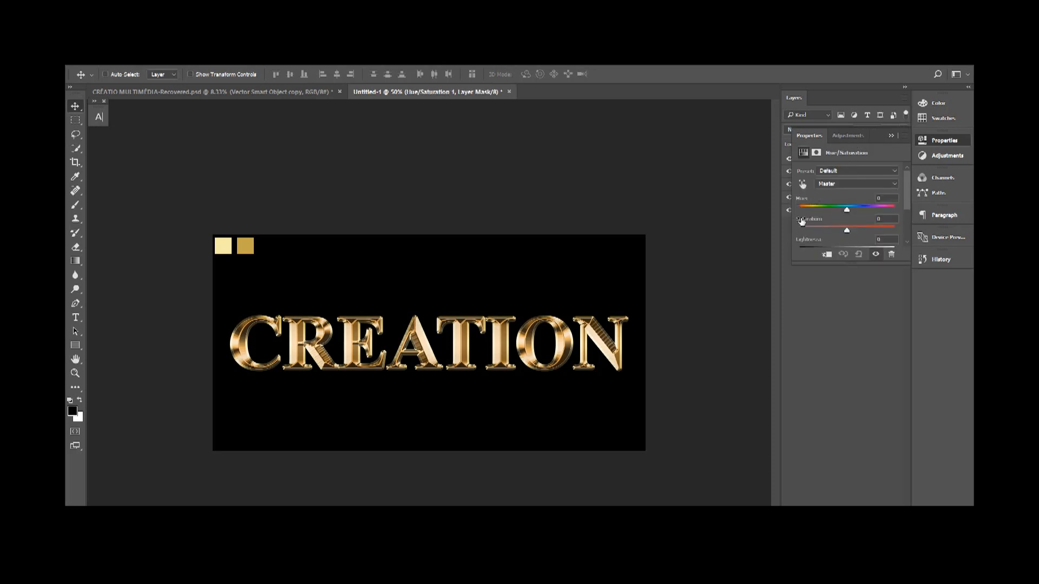
{"action": "left_click_drag", "start_coordinate": [847, 231], "coordinate": [866, 234]}
{"action": "left_click_drag", "start_coordinate": [866, 233], "coordinate": [873, 234]}
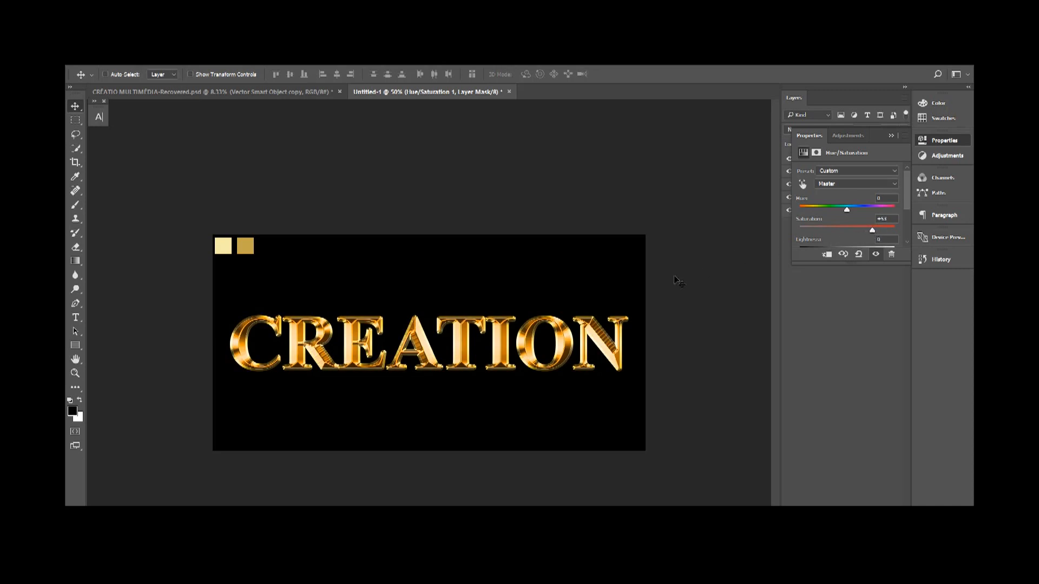